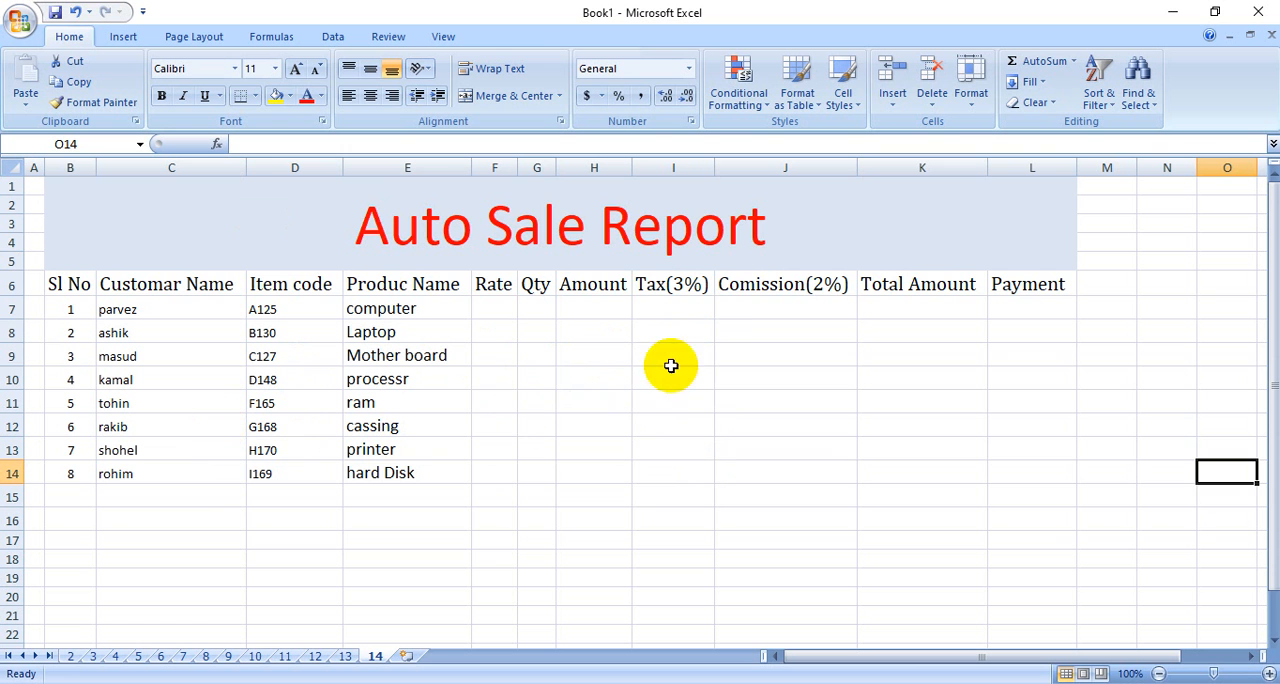
# Enter a rate of 30000 and a quantity of 5 for the computer in row 7.
pyautogui.click(746, 514)
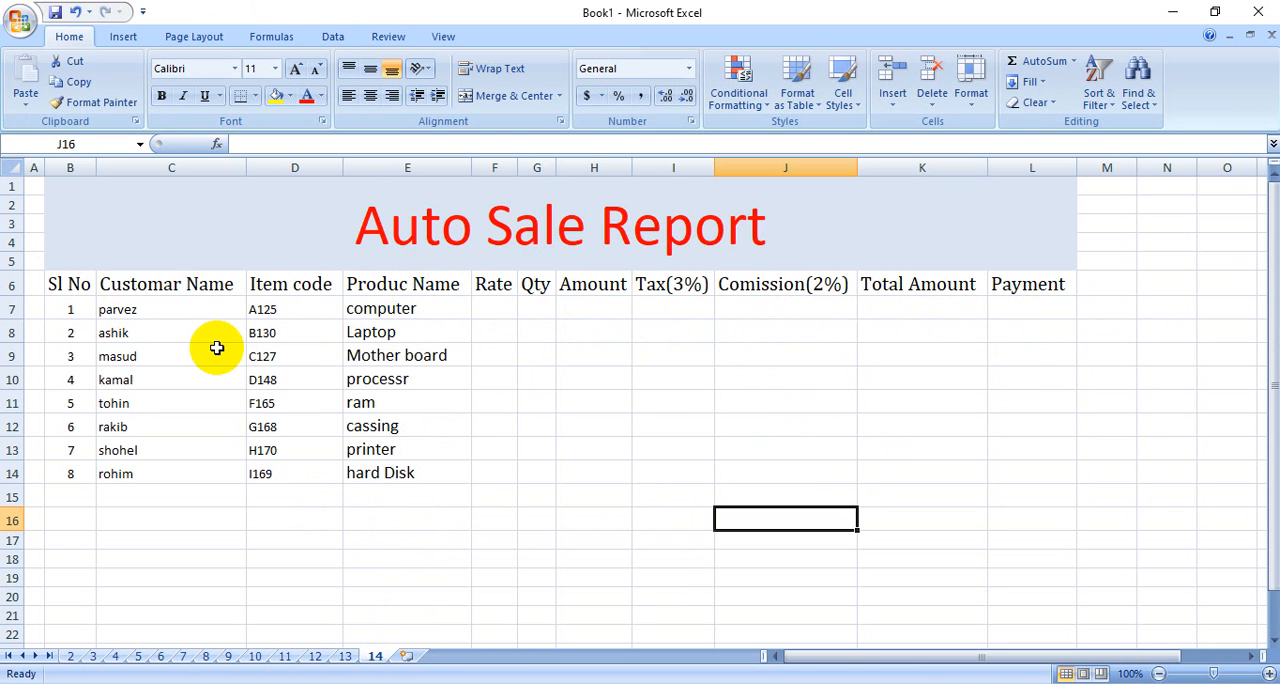
pyautogui.click(500, 309)
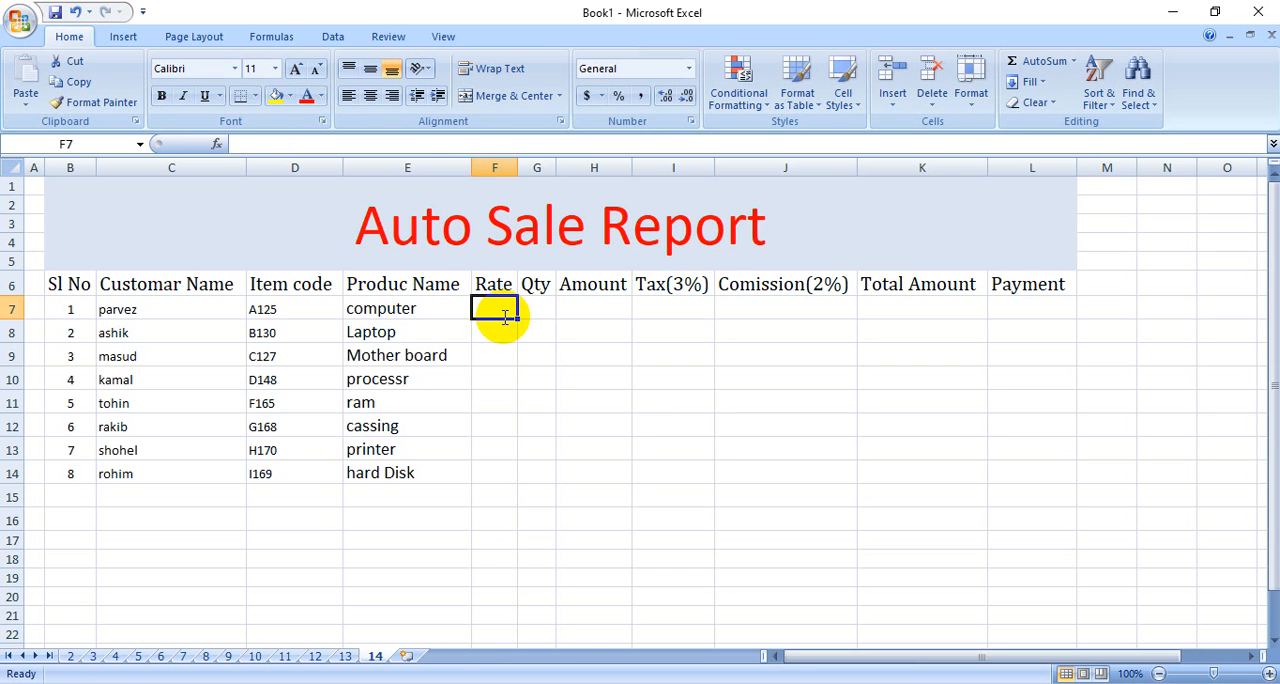
pyautogui.write('30000')
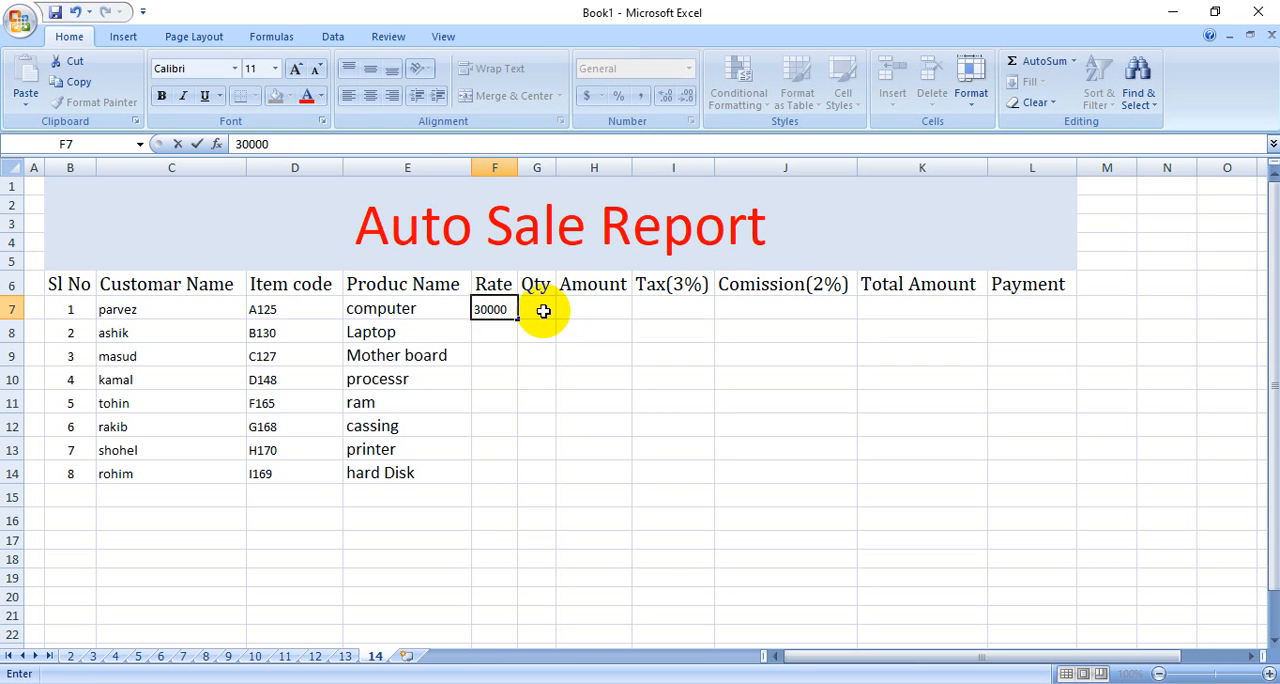
pyautogui.click(541, 311)
pyautogui.write('5')
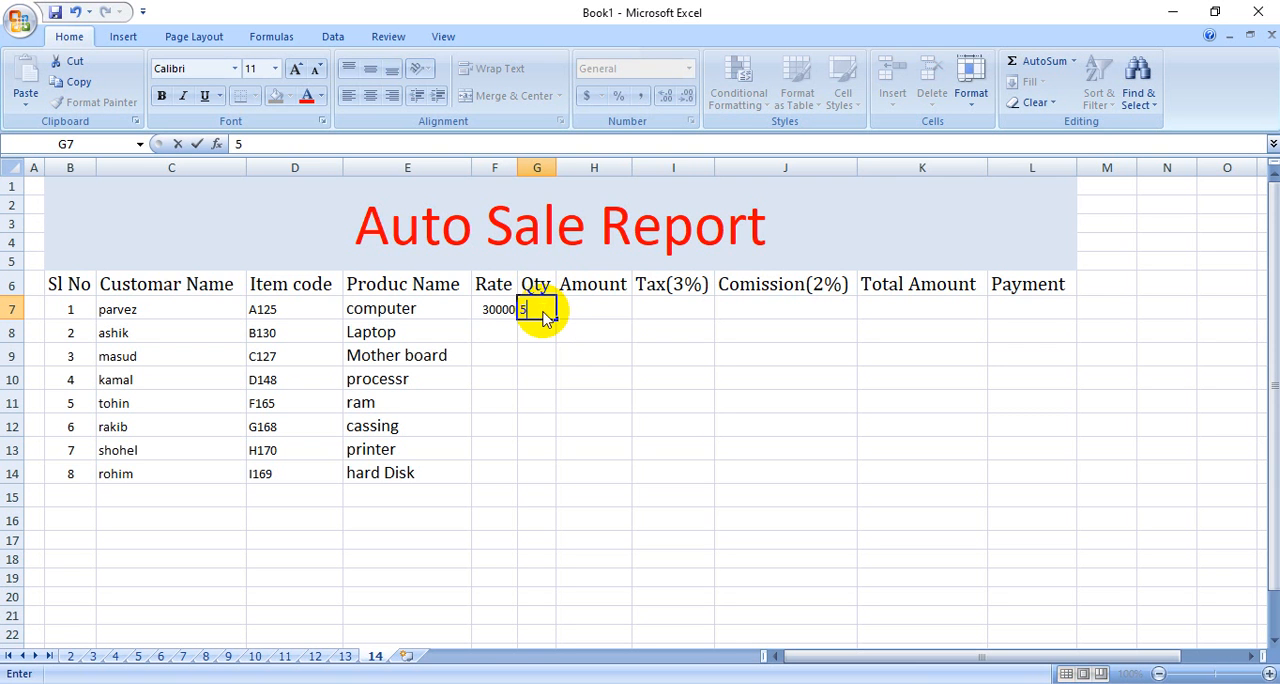
pyautogui.click(588, 350)
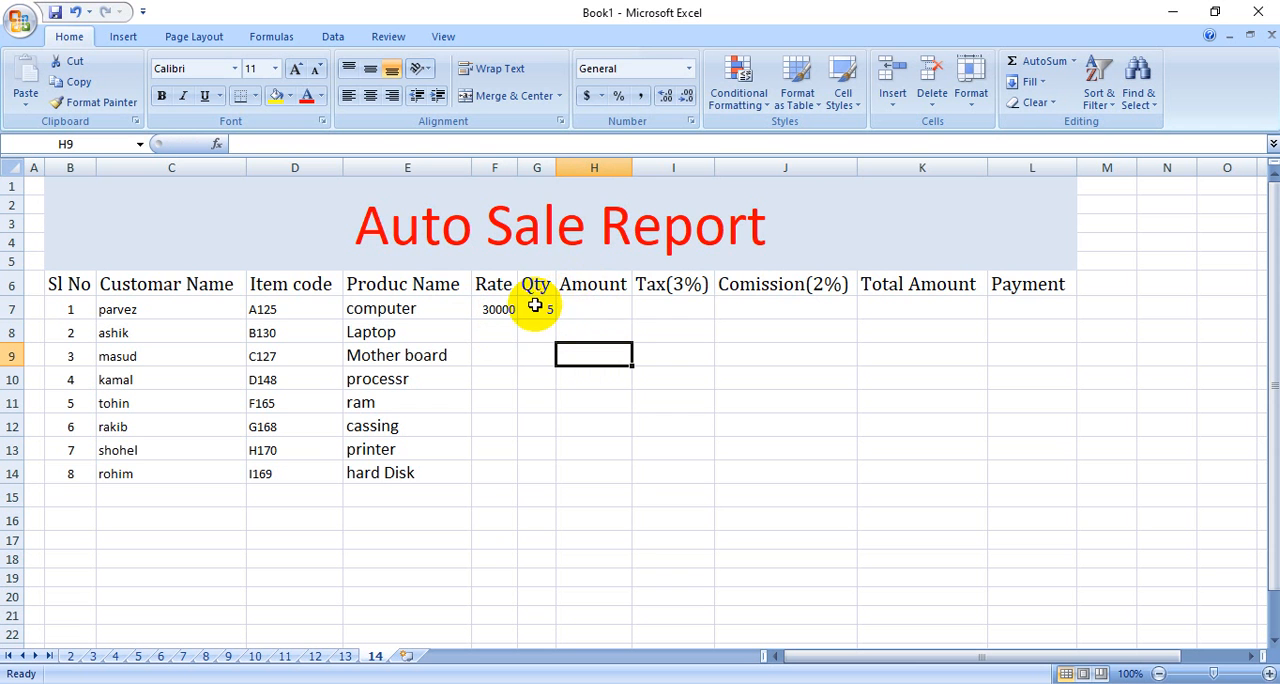
# Calculate the Amount in H7 with =F7*G7 and fill the formula down through row 15.
pyautogui.click(576, 309)
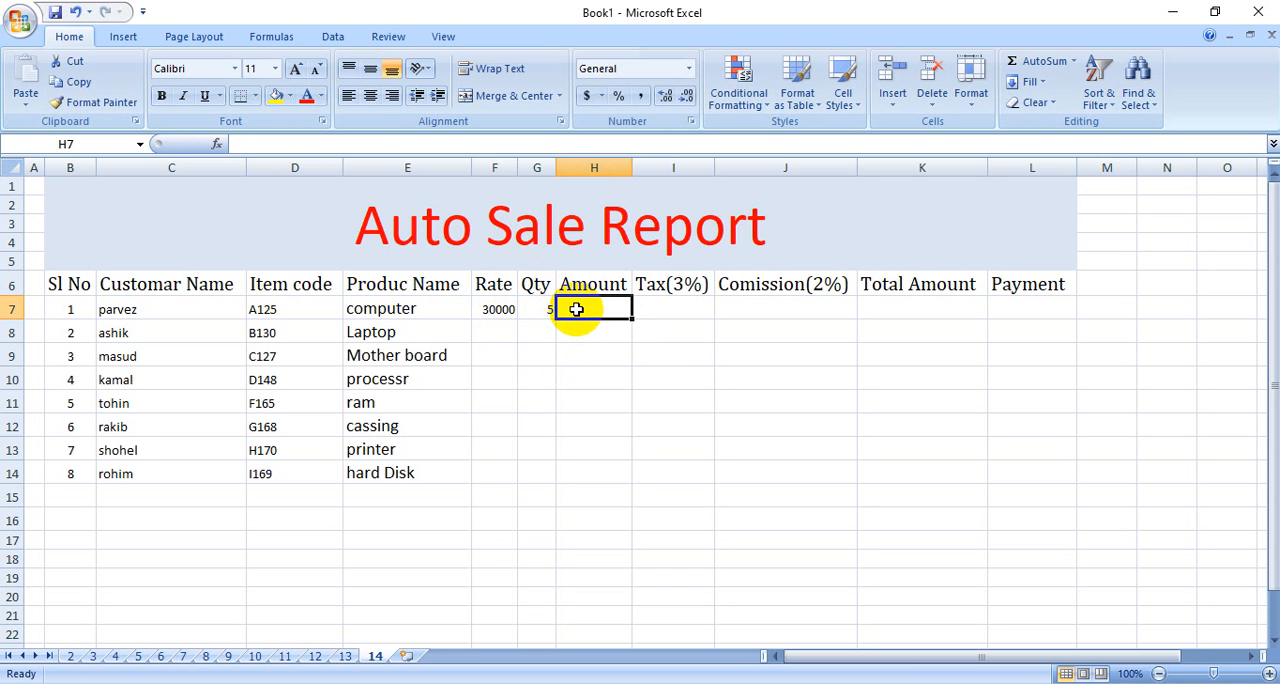
pyautogui.write('=')
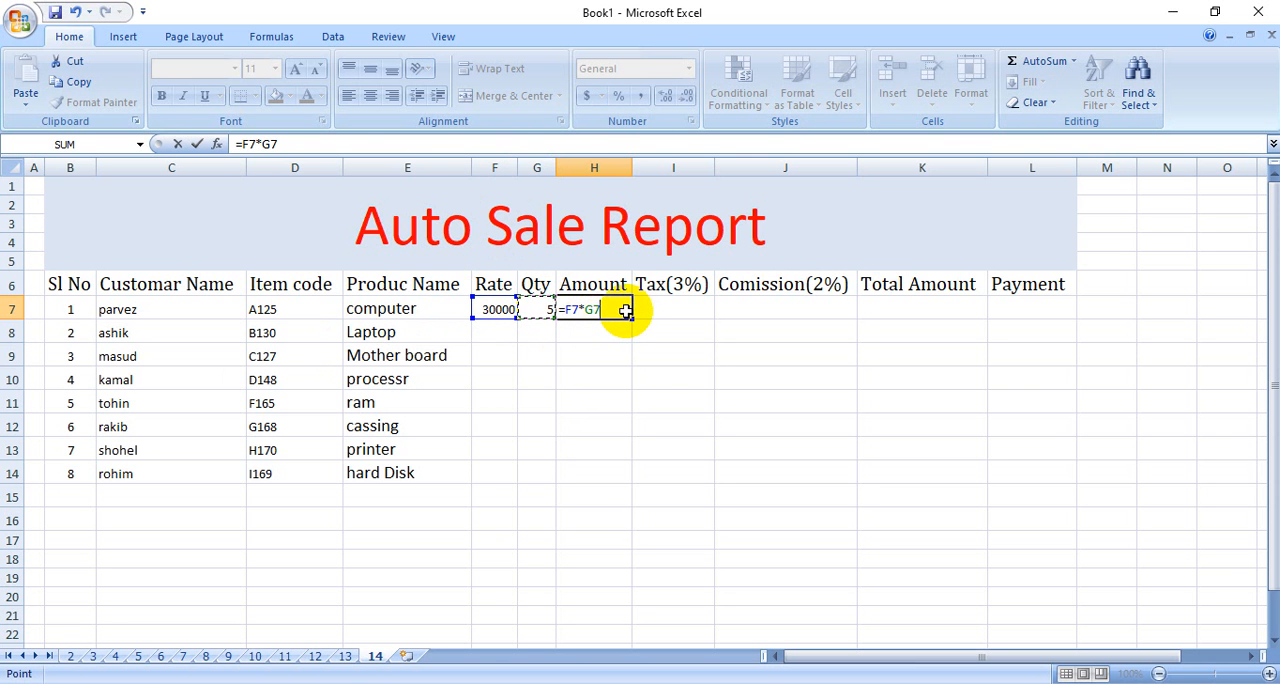
pyautogui.press('Return')
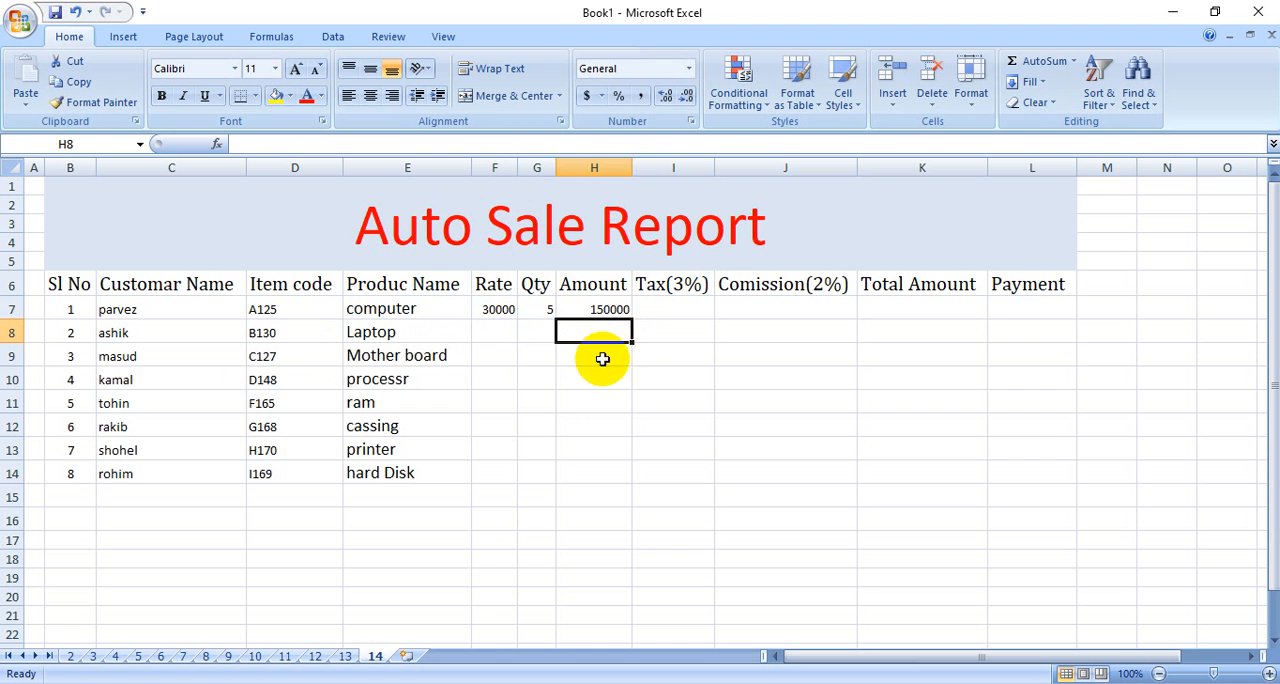
pyautogui.click(625, 315)
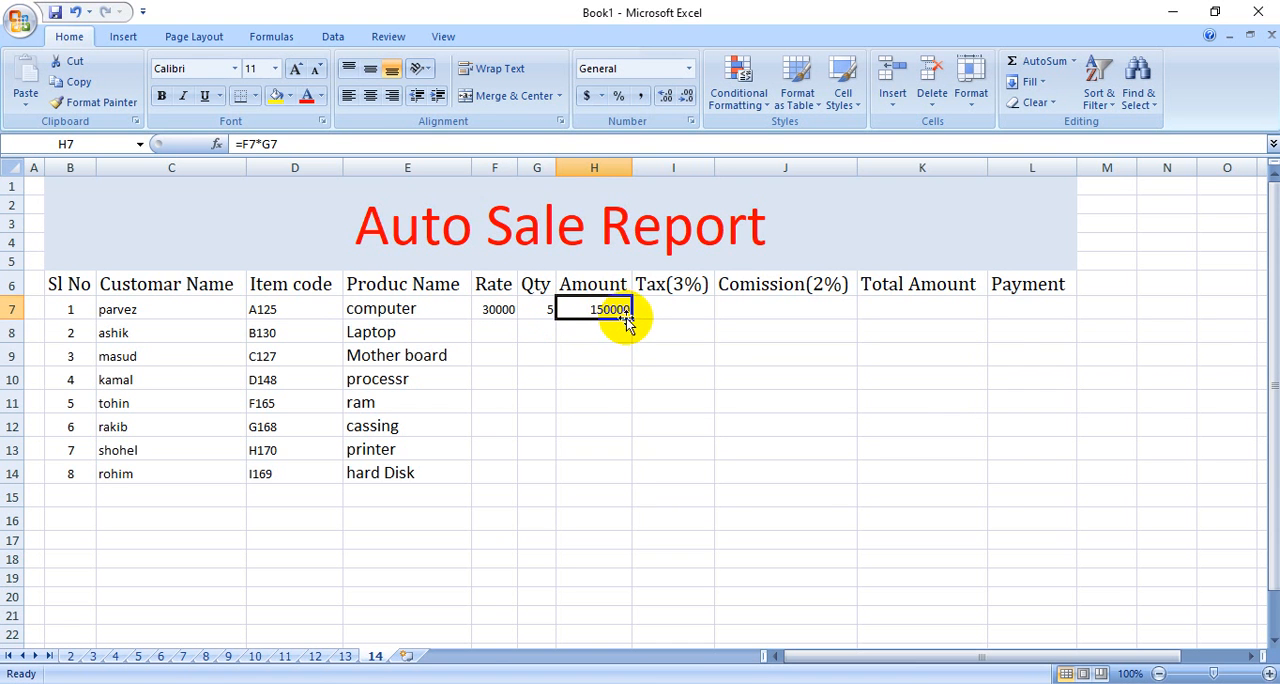
pyautogui.moveTo(633, 318); pyautogui.dragTo(651, 498)
pyautogui.click(626, 572)
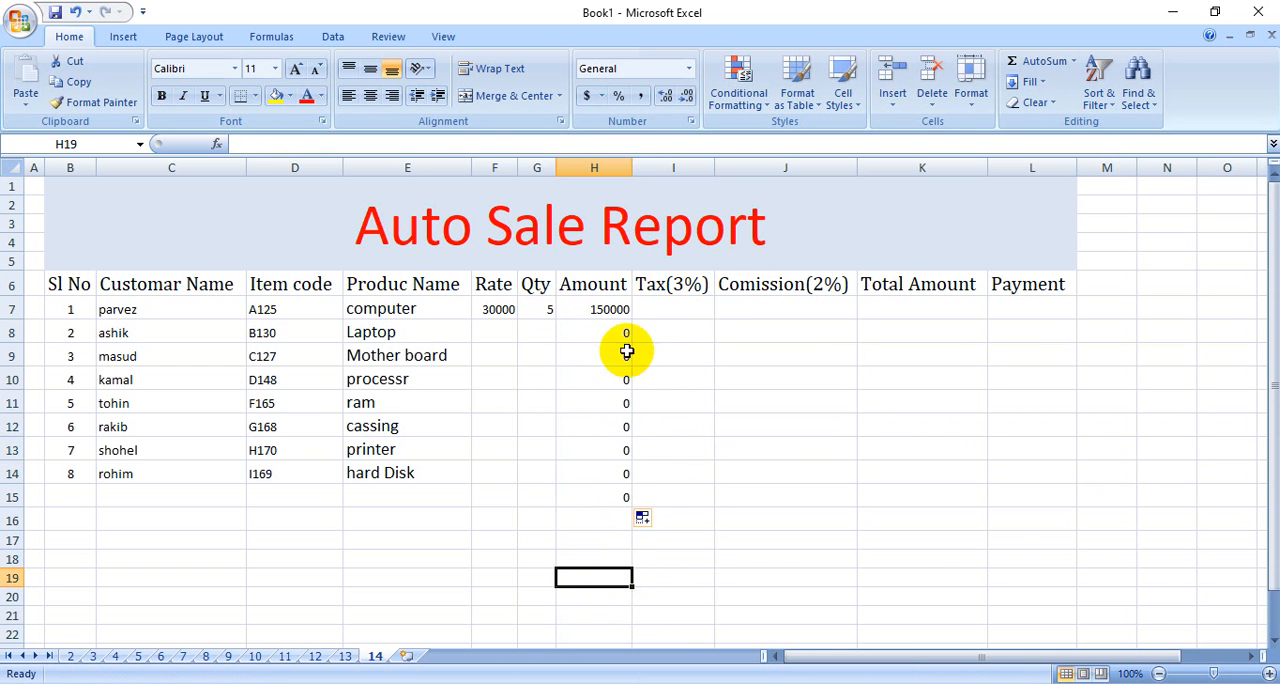
# Shade the Amount column from its header in H6 down to H16 with yellow fill.
pyautogui.moveTo(600, 286); pyautogui.dragTo(600, 510)
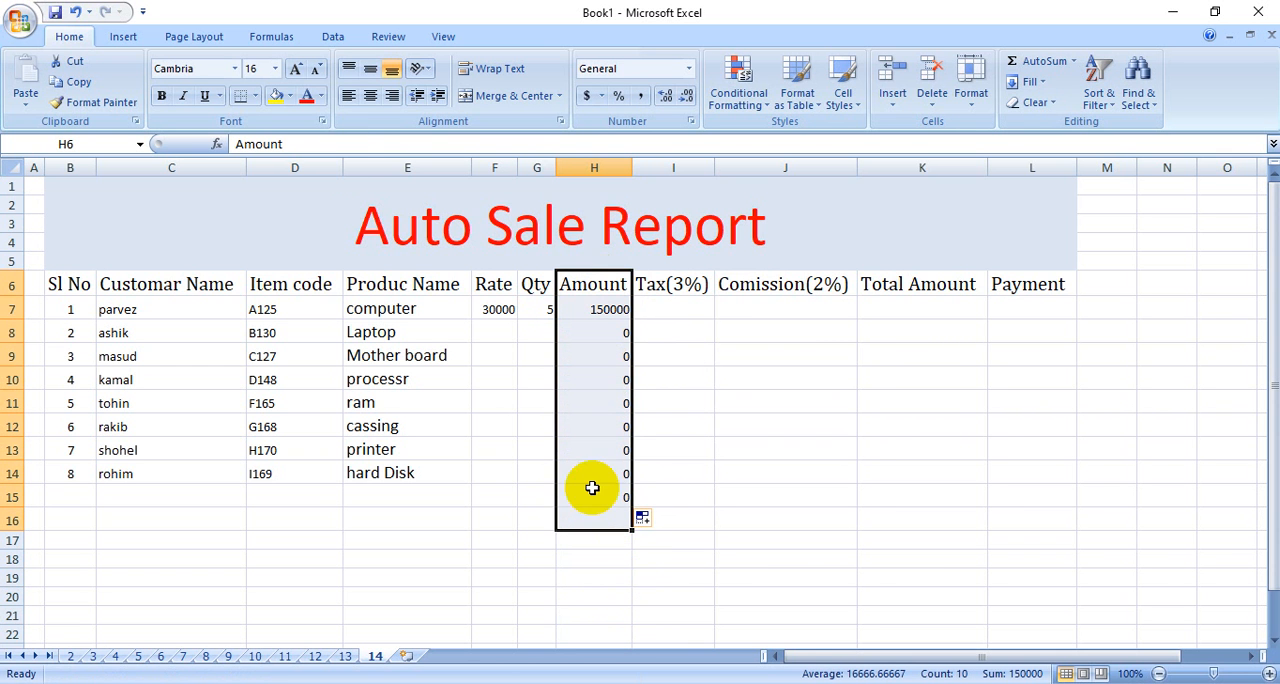
pyautogui.click(277, 97)
pyautogui.click(672, 403)
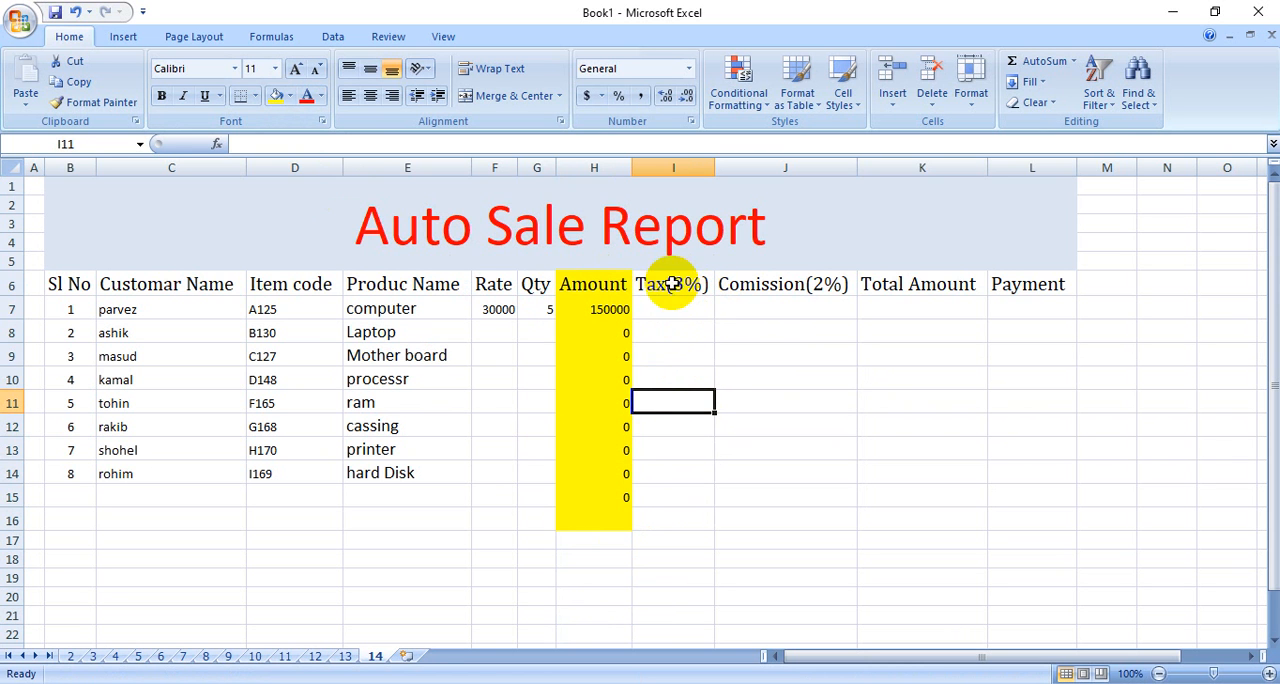
pyautogui.click(654, 310)
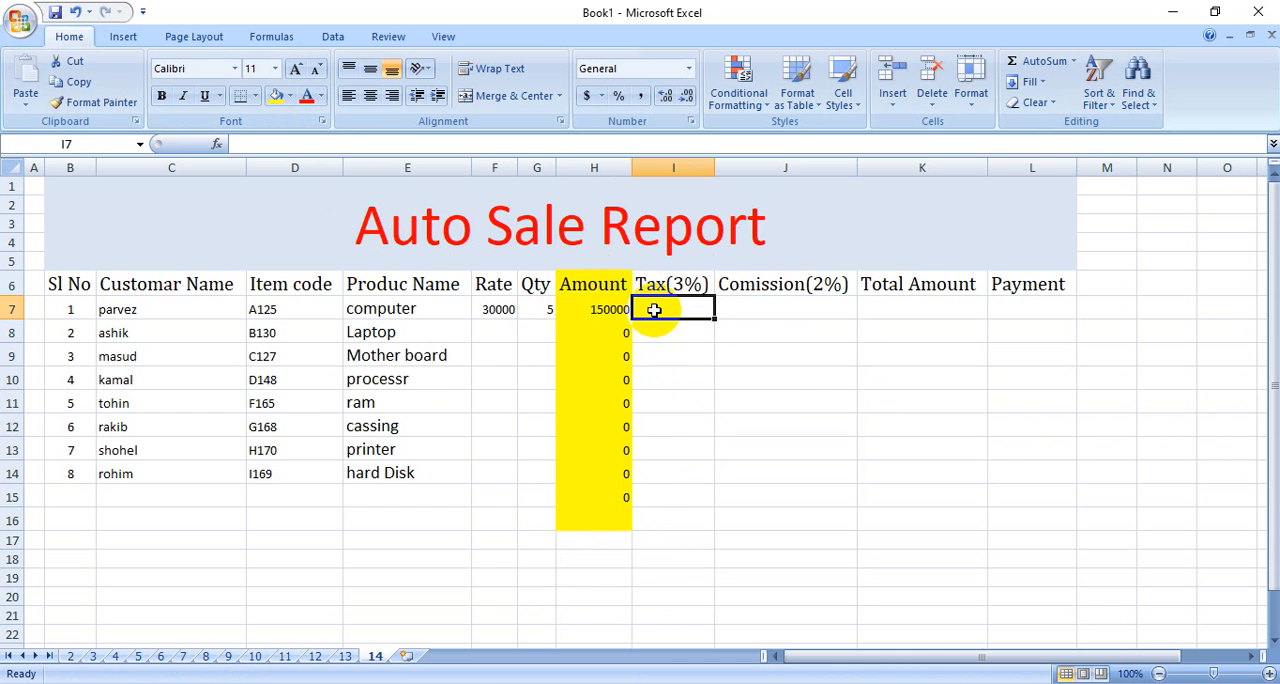
pyautogui.write('*')
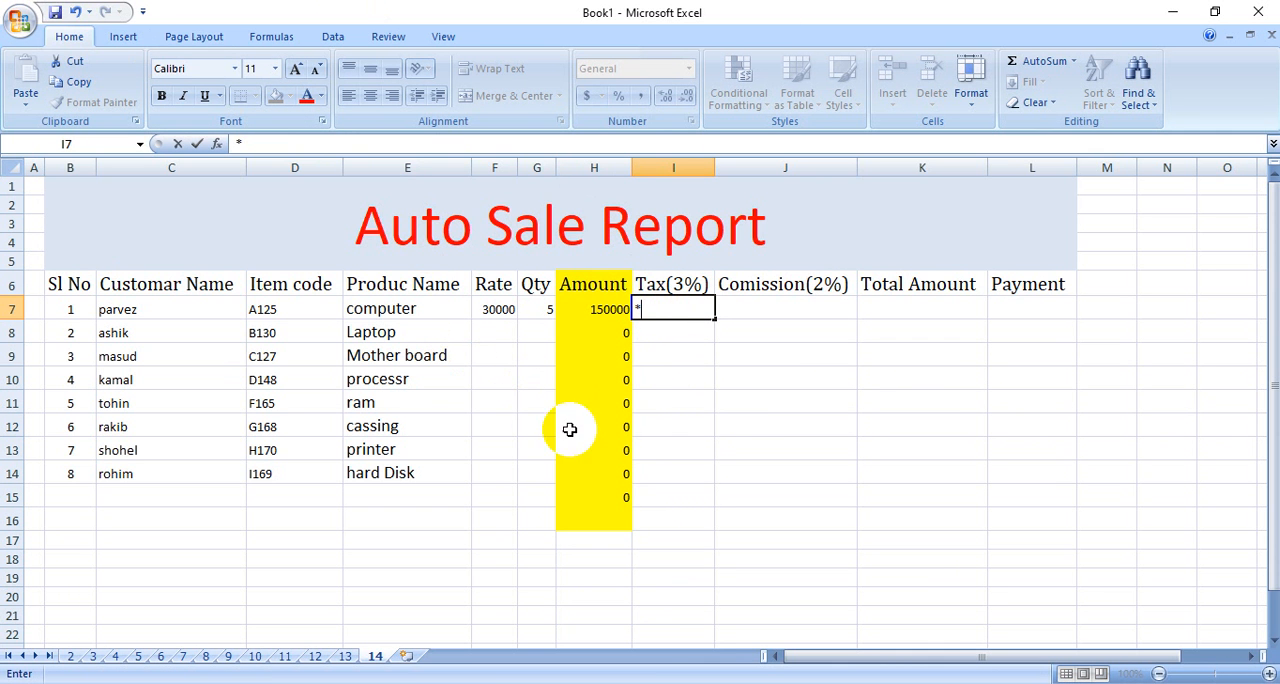
pyautogui.click(610, 309)
pyautogui.click(658, 305)
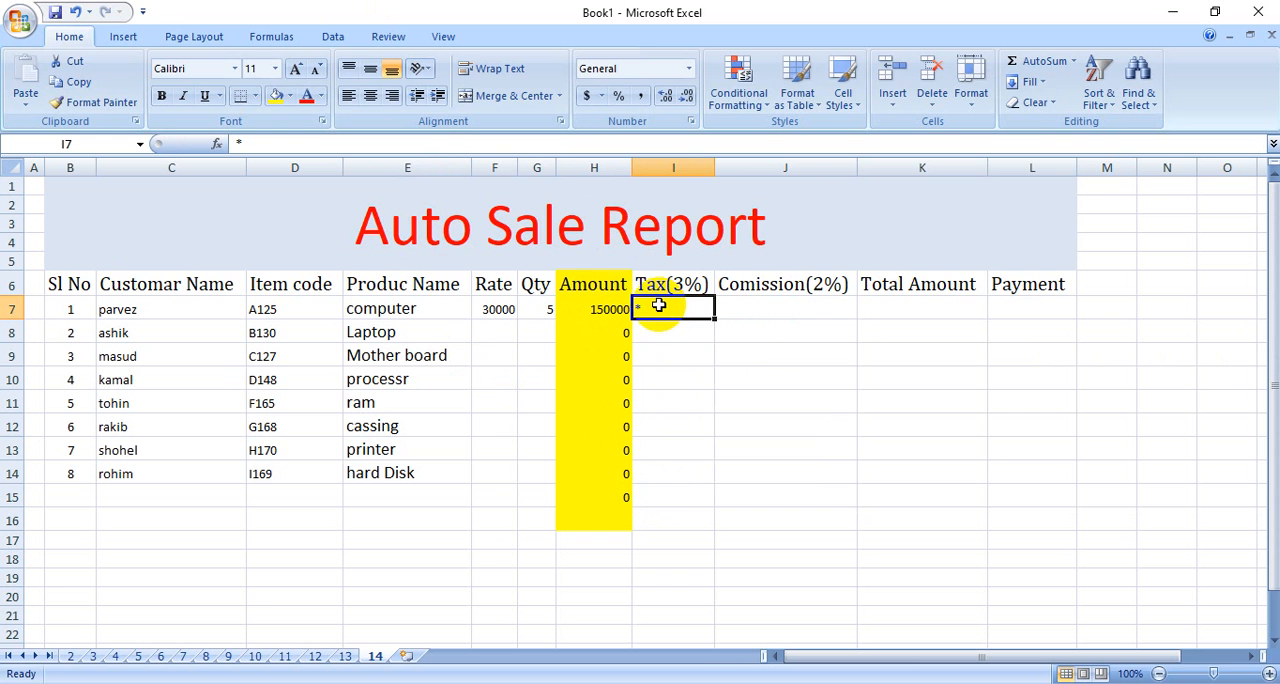
# Calculate the 3% tax in I7 with =H7*3% and fill the formula down through row 16.
pyautogui.doubleClick(653, 306)
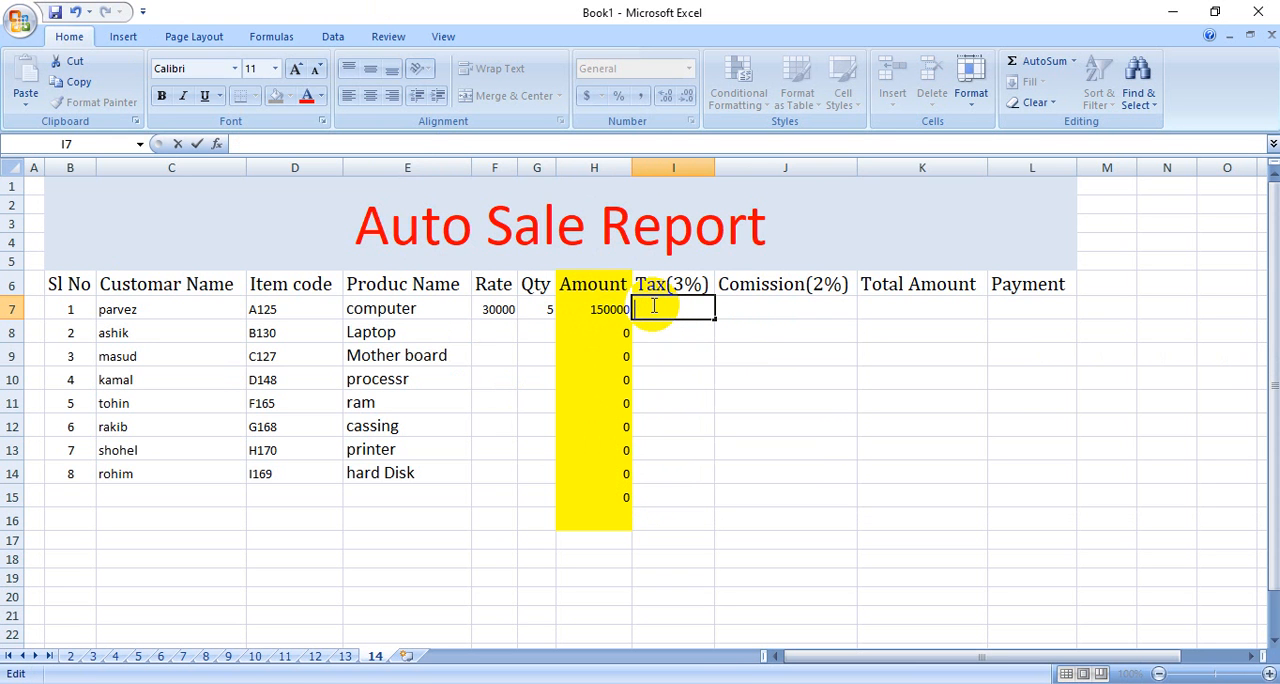
pyautogui.write('=')
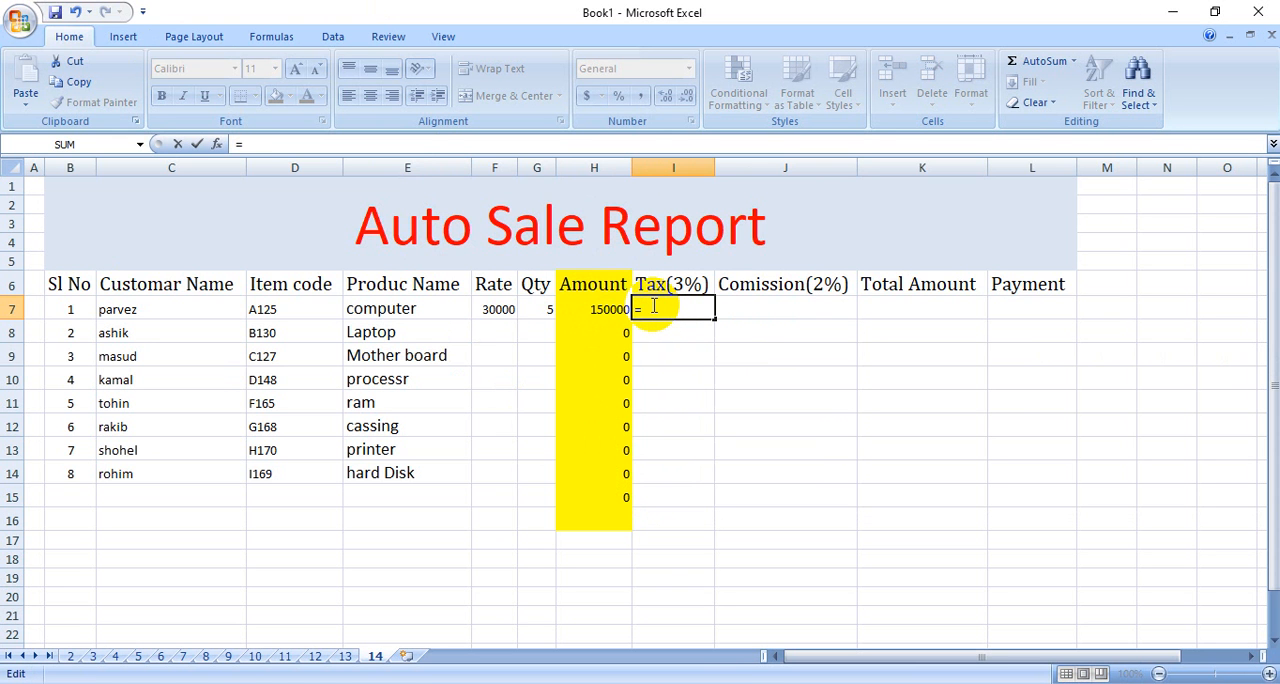
pyautogui.click(580, 309)
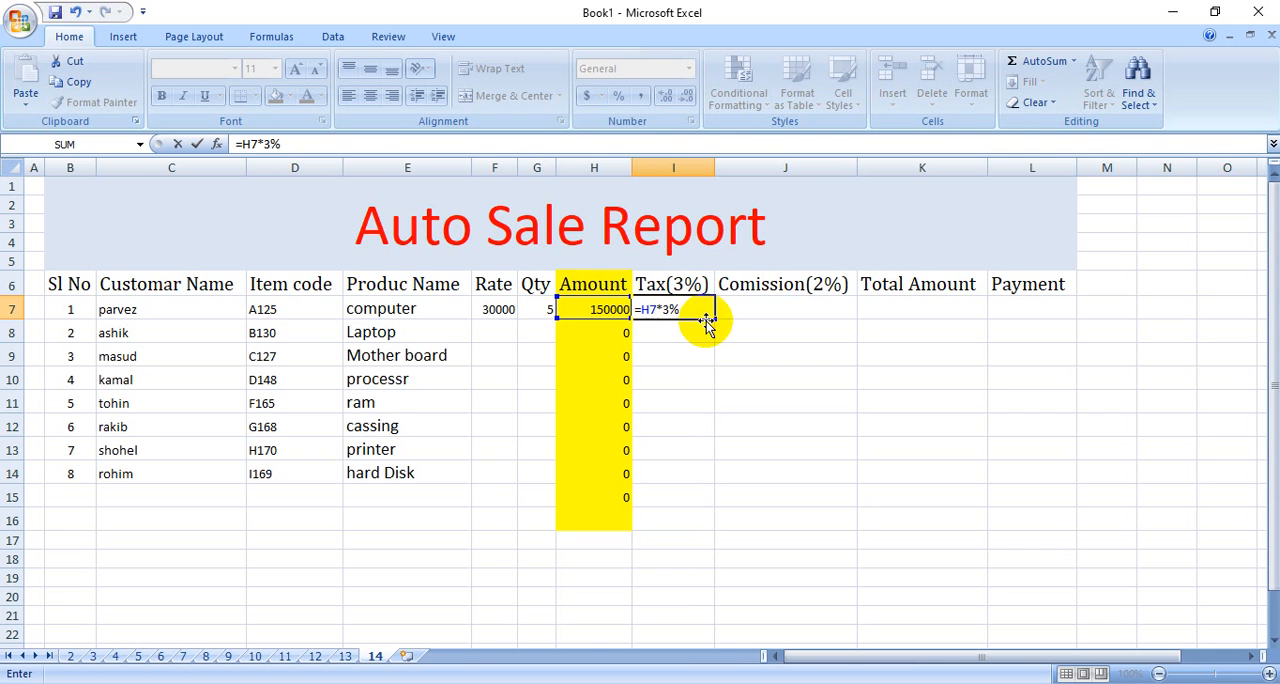
pyautogui.press('Return')
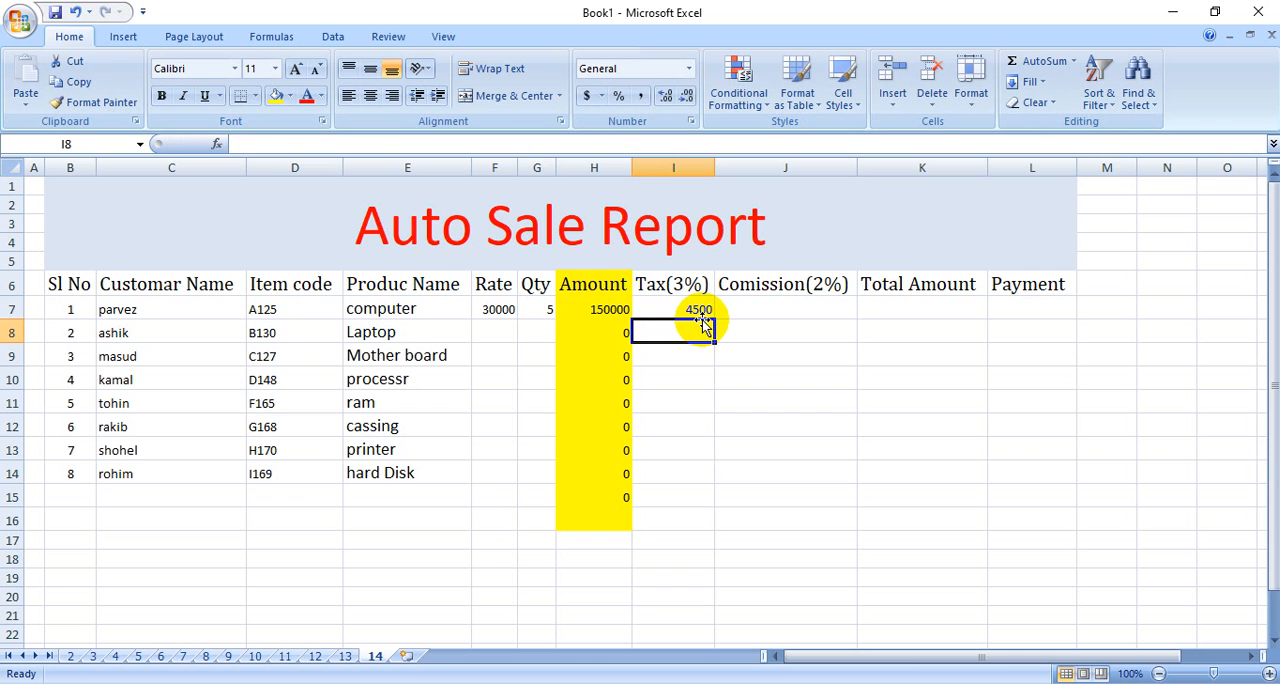
pyautogui.click(666, 305)
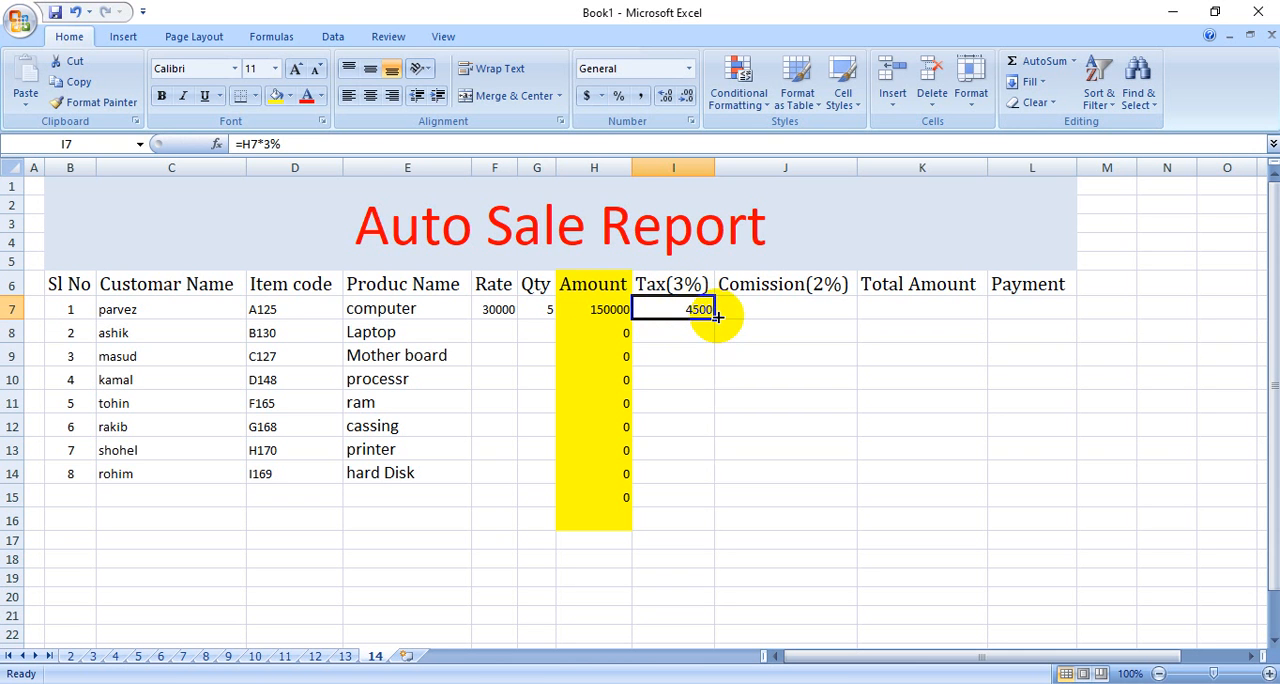
pyautogui.moveTo(717, 316); pyautogui.dragTo(703, 520)
pyautogui.click(797, 354)
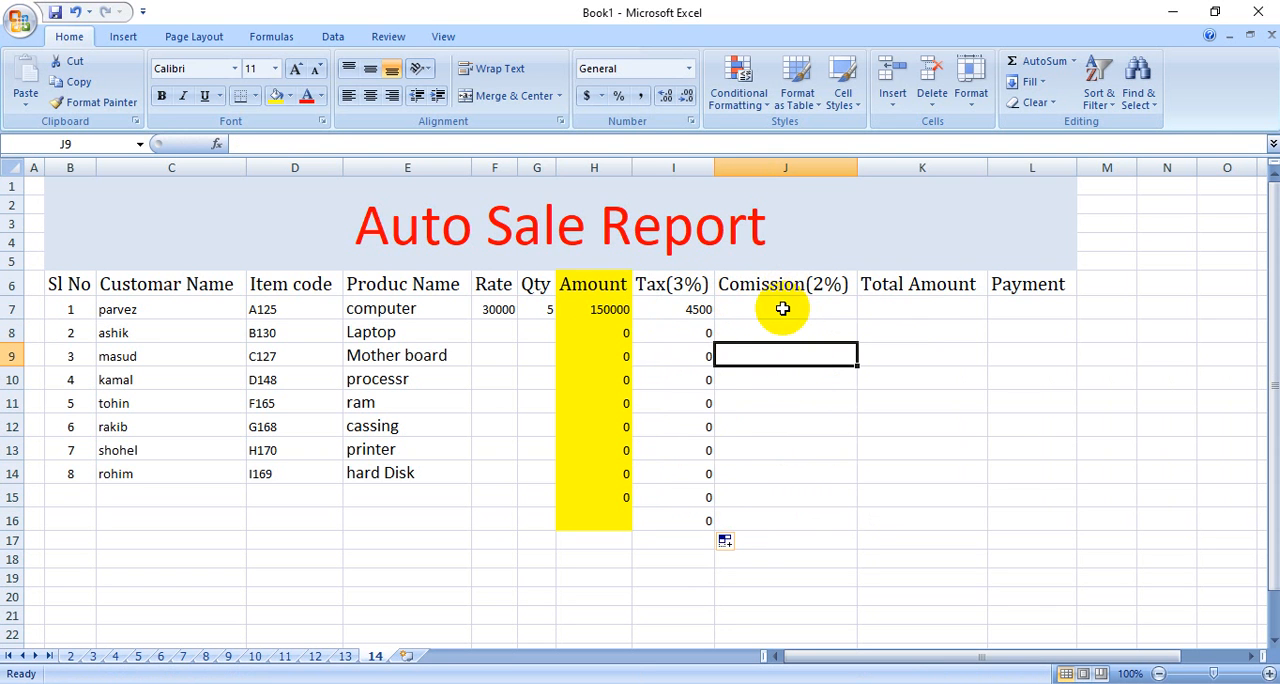
# Calculate the 2% commission in J7 with =H7*2% and fill the formula down through row 16.
pyautogui.click(783, 309)
pyautogui.write('=')
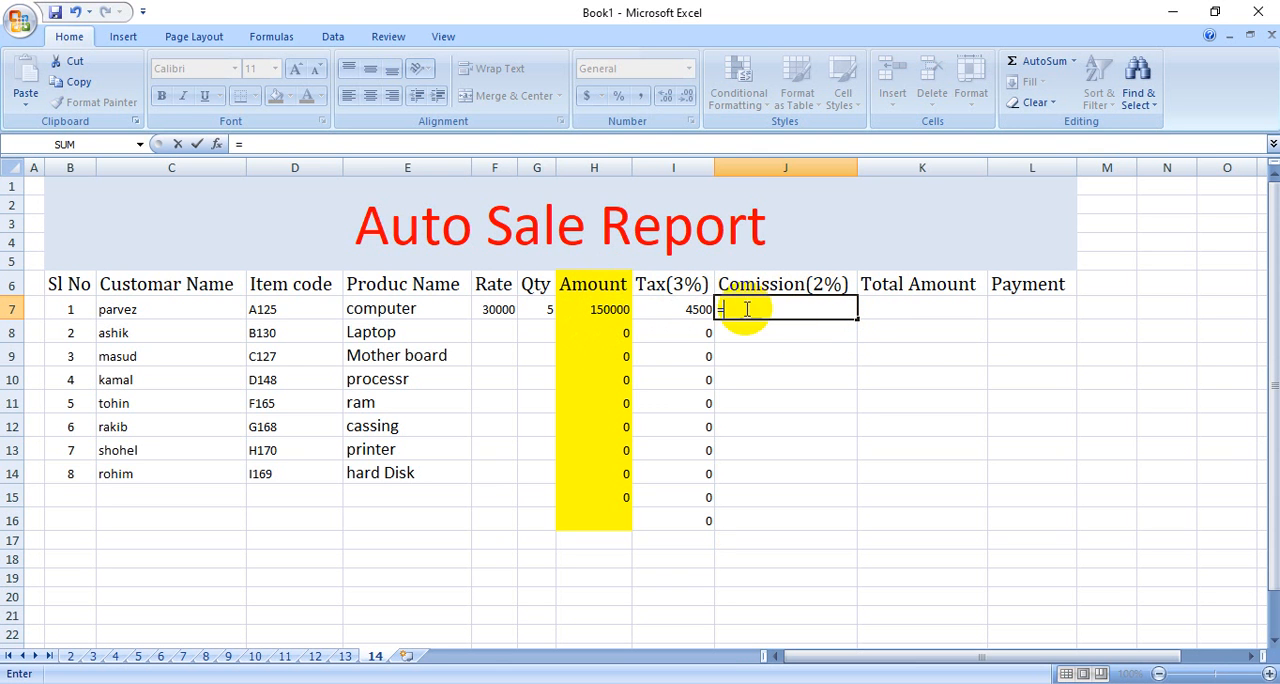
pyautogui.click(610, 310)
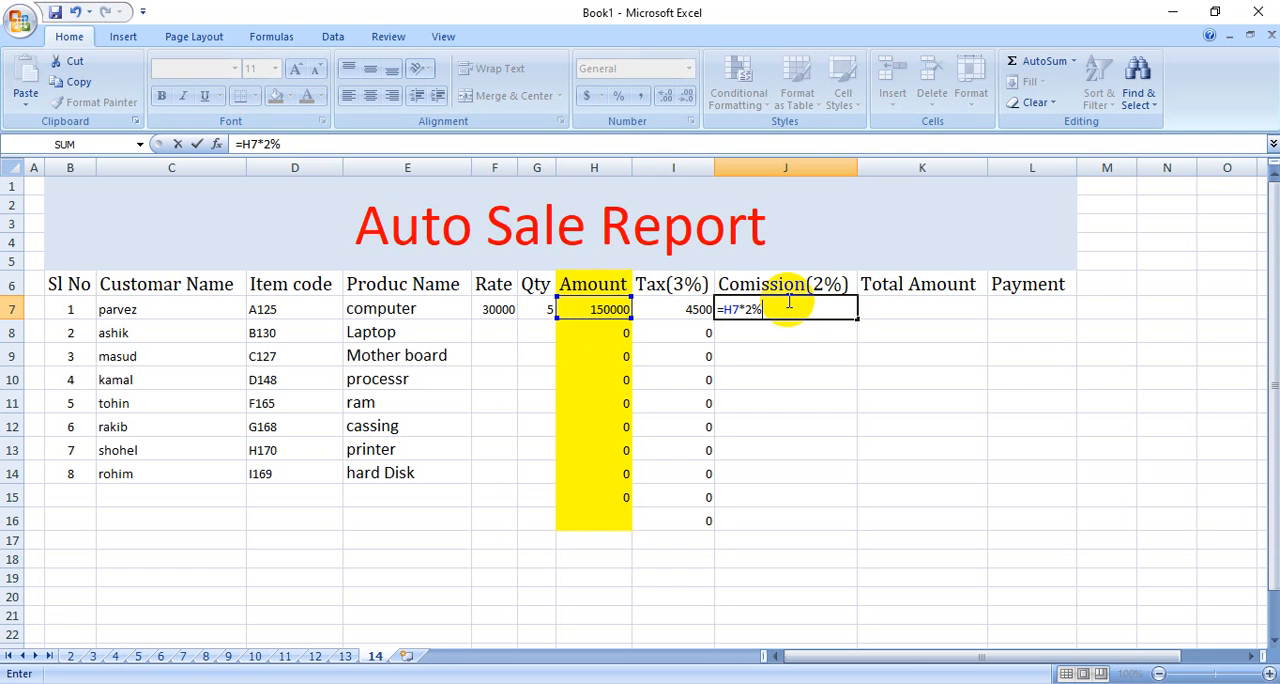
pyautogui.press('Return')
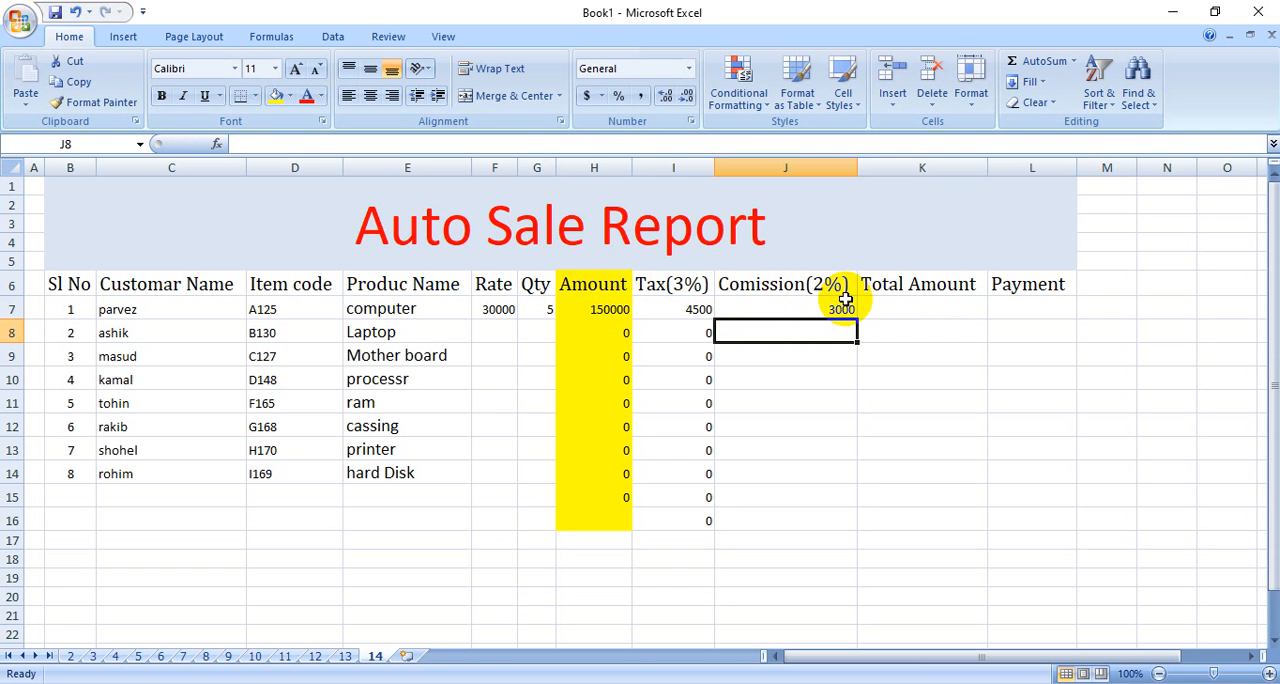
pyautogui.click(835, 310)
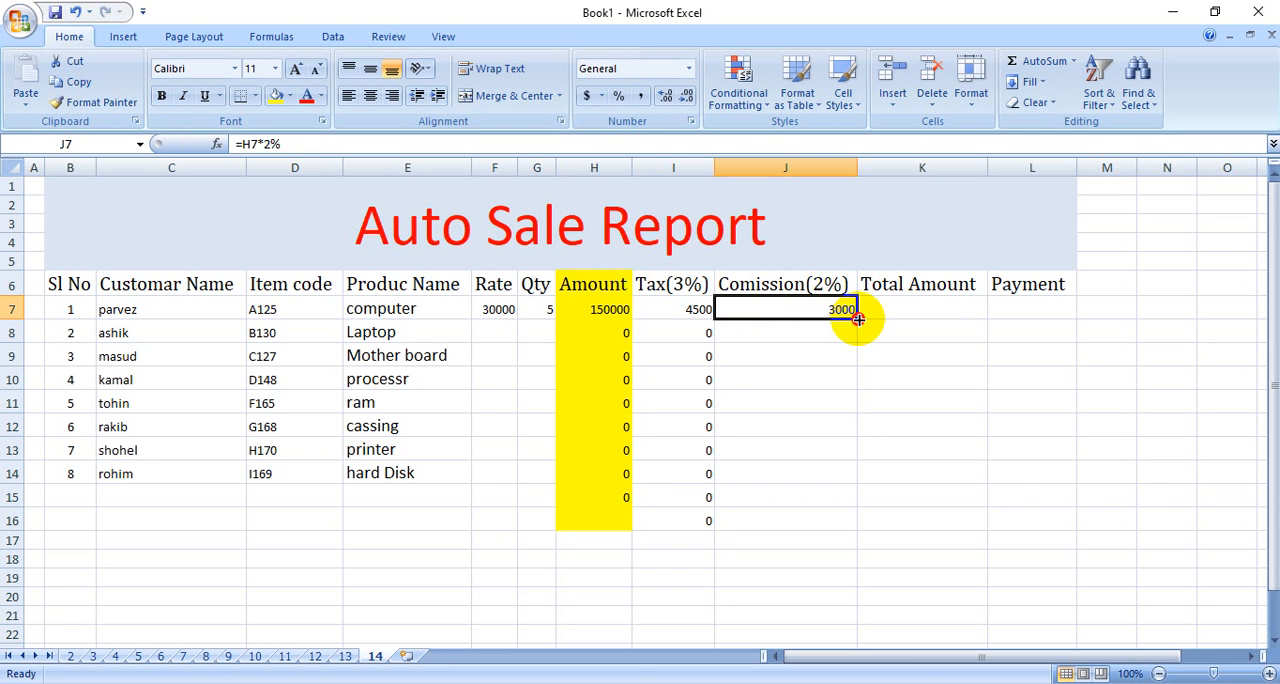
pyautogui.moveTo(858, 318); pyautogui.dragTo(831, 526)
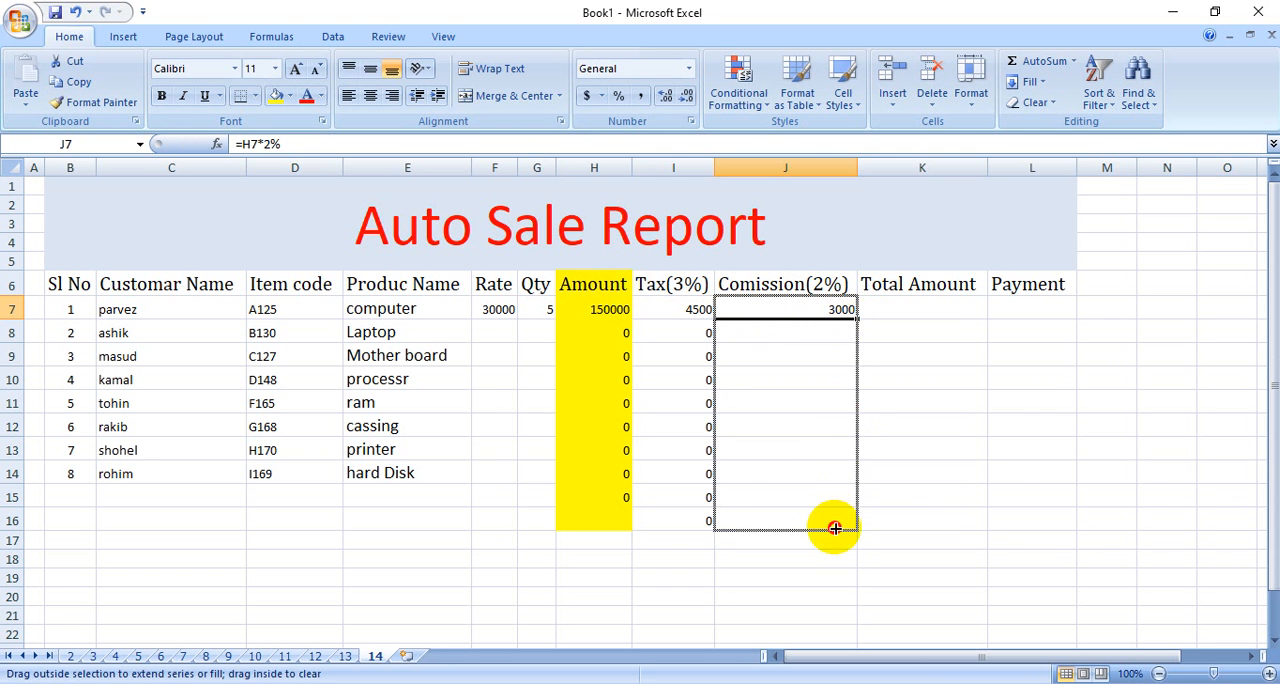
# Calculate the Total Amount in K7 with =H7+I7+J7 and fill the formula down through row 16.
pyautogui.click(928, 318)
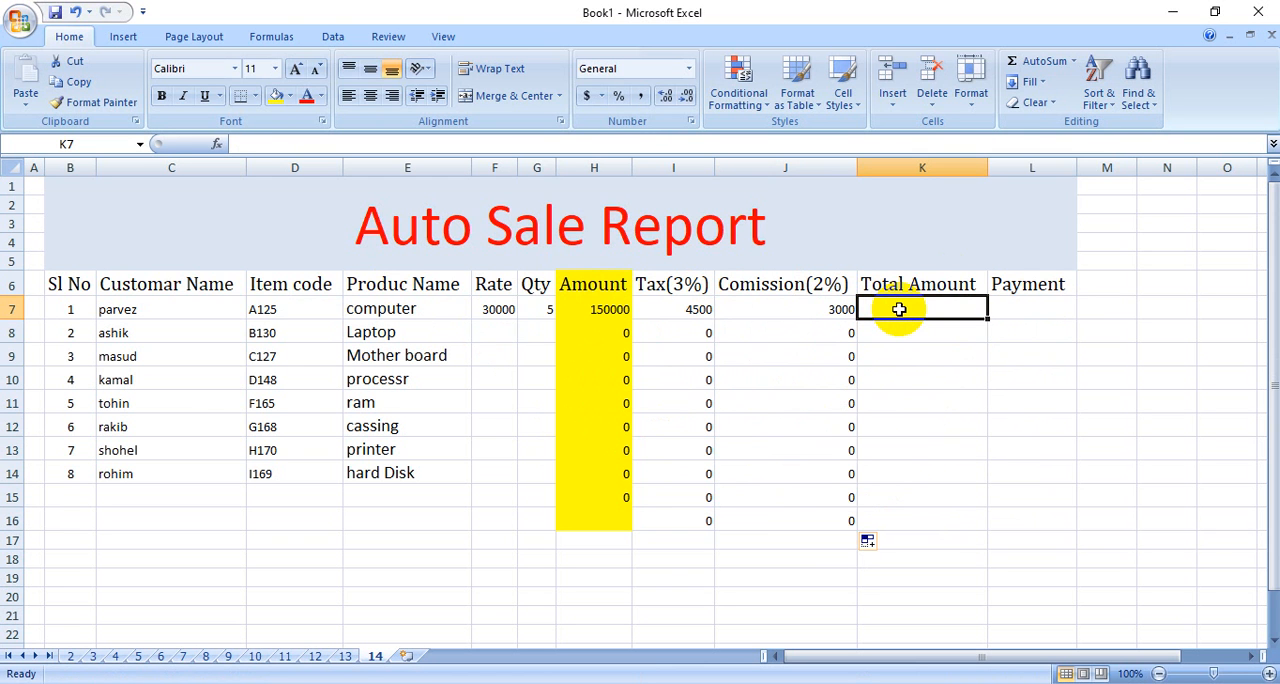
pyautogui.write('=')
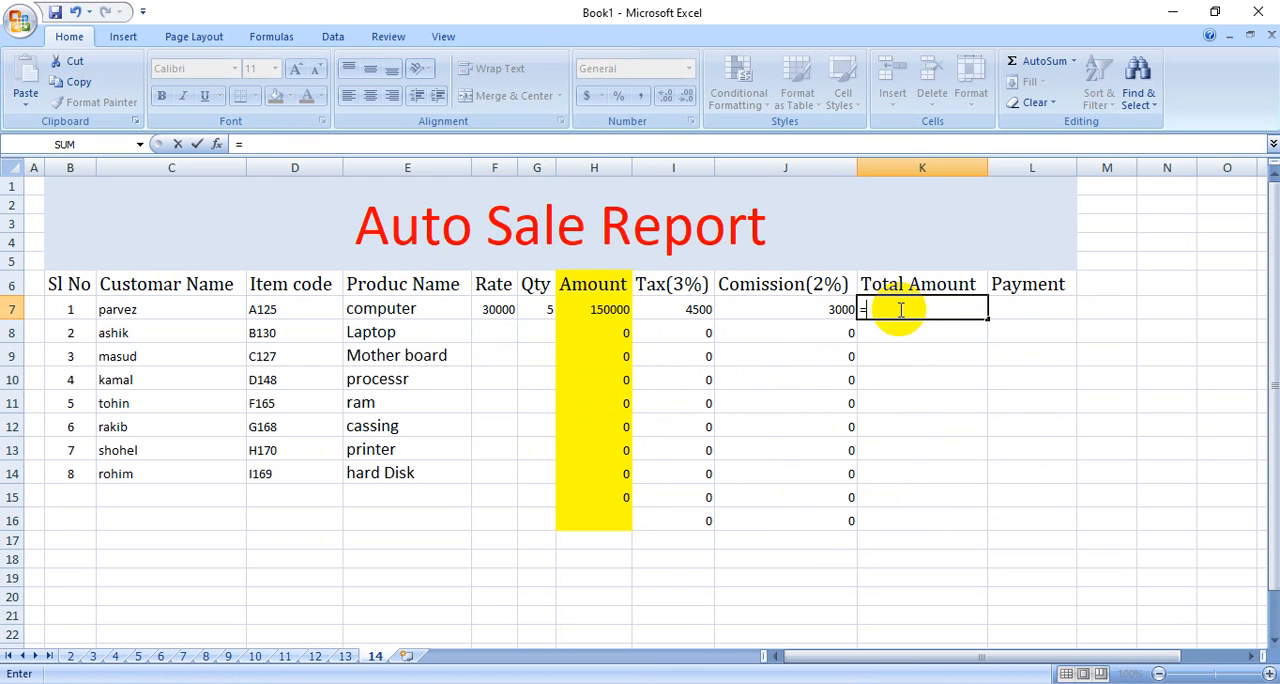
pyautogui.click(604, 309)
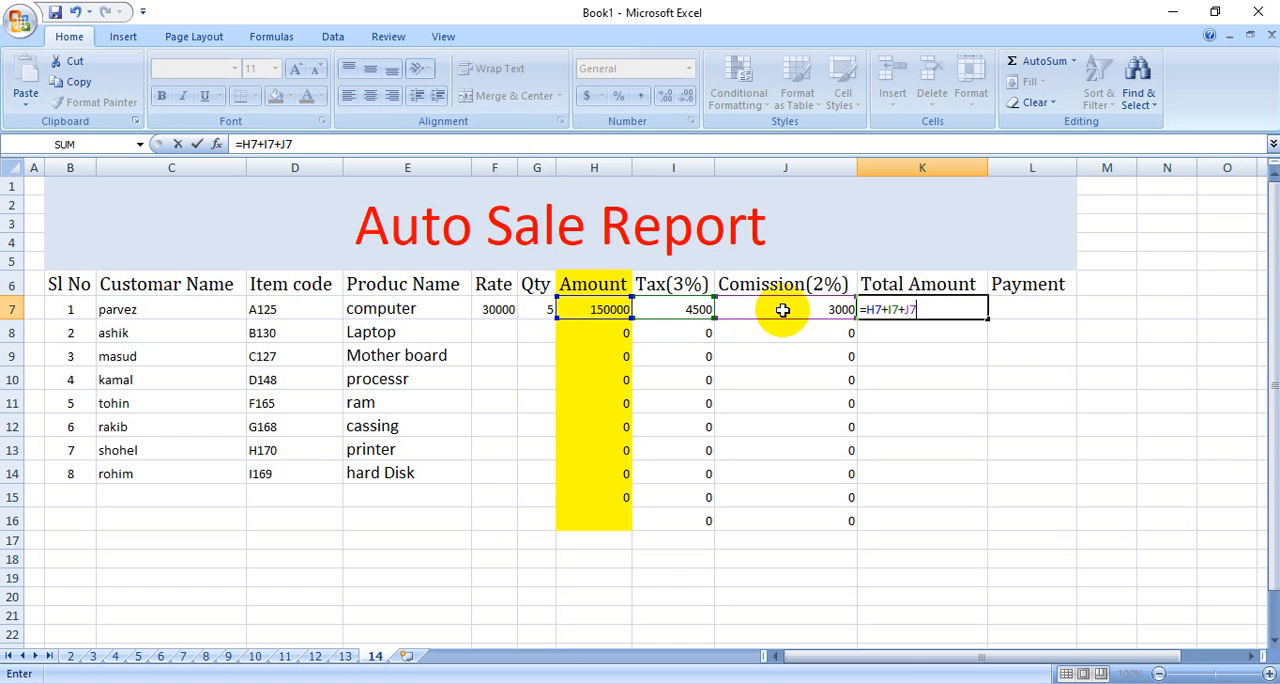
pyautogui.press('Return')
pyautogui.click(962, 425)
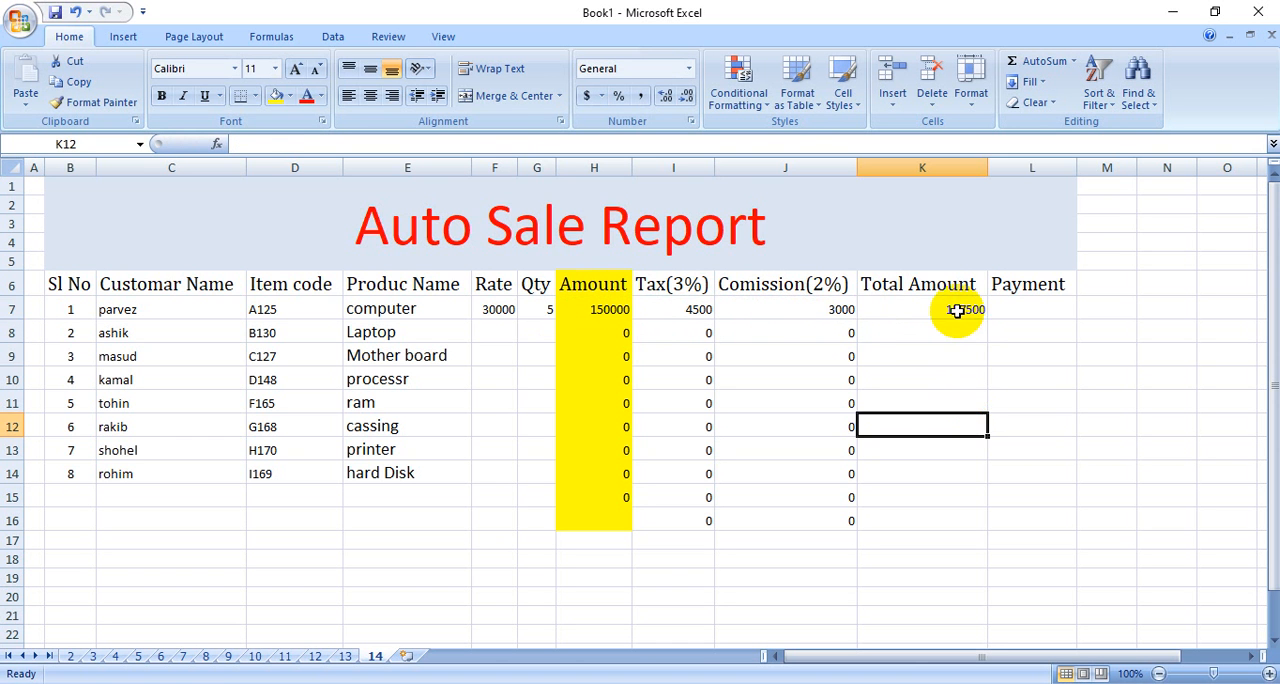
pyautogui.click(958, 311)
pyautogui.moveTo(987, 316); pyautogui.dragTo(983, 520)
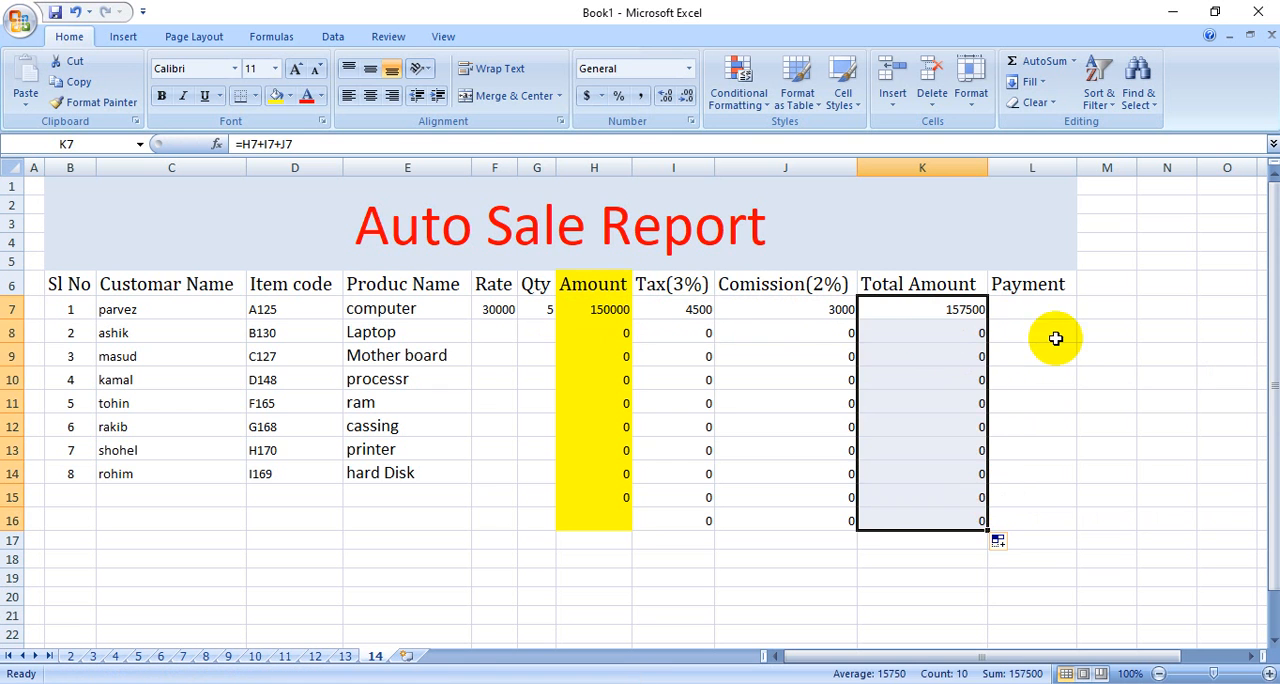
# Calculate the Payment in L7 by subtracting the commission from the total amount with =K7-J7.
pyautogui.click(1035, 313)
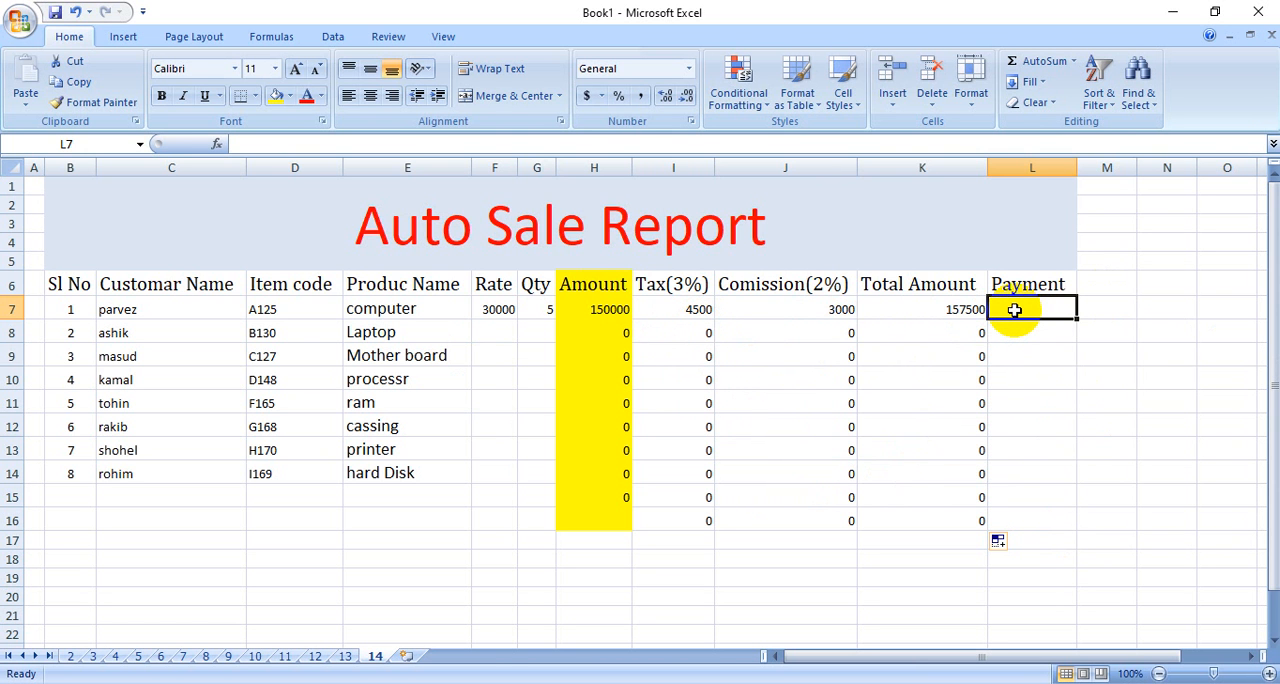
pyautogui.write('=')
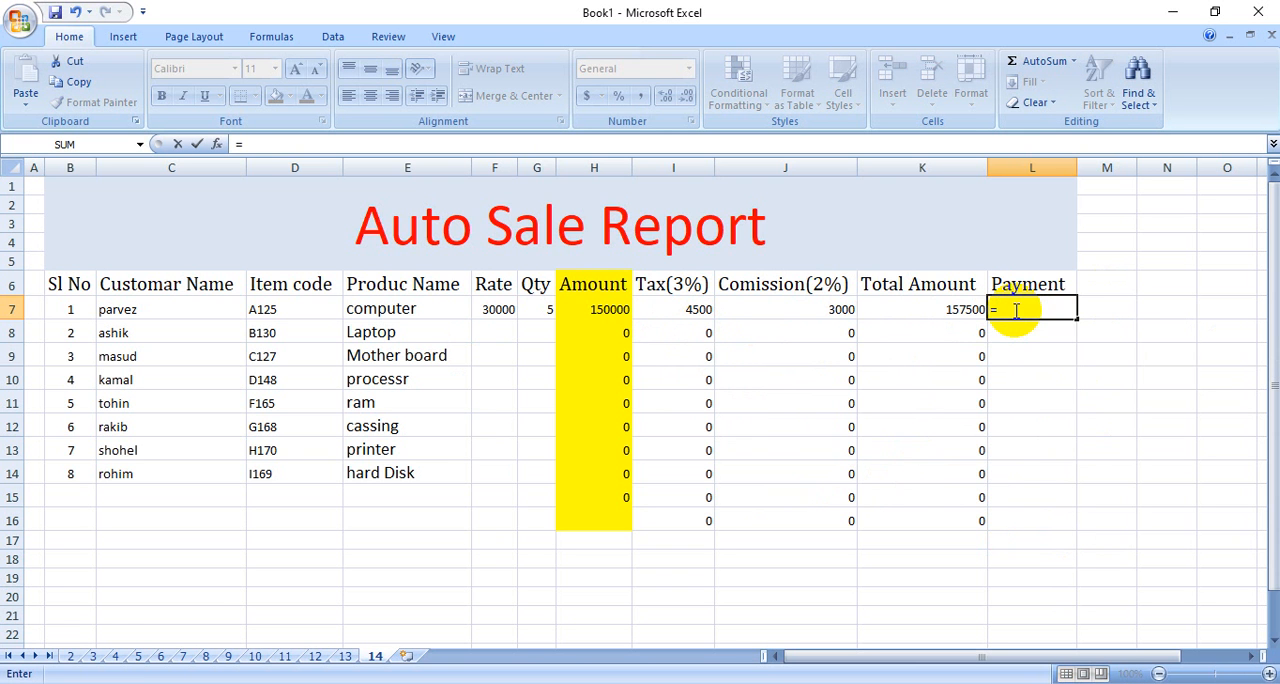
pyautogui.click(835, 308)
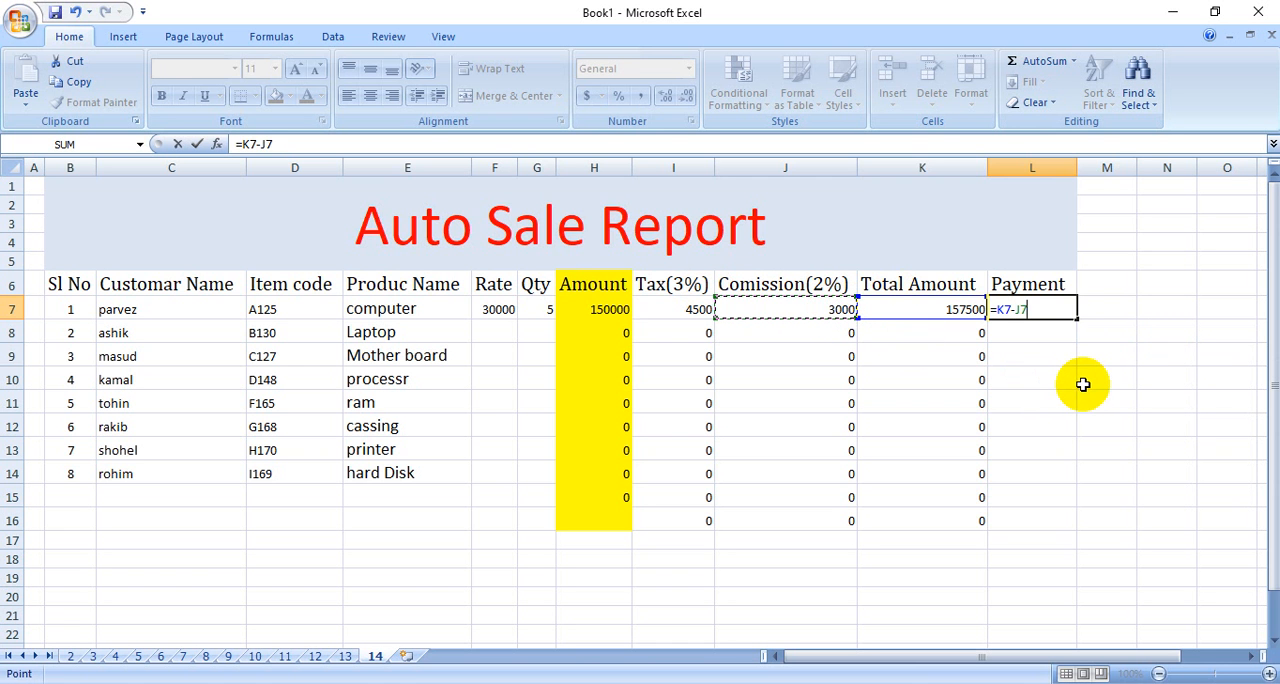
pyautogui.press('Return')
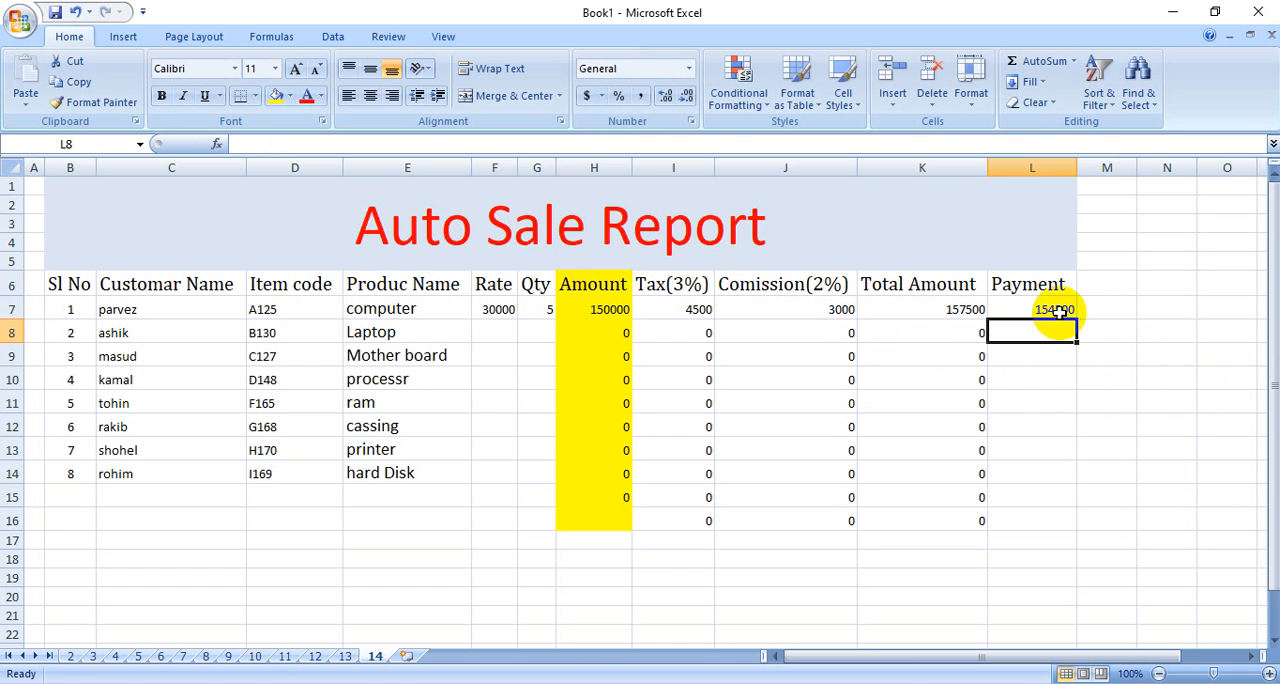
# Fill the Payment formula in L7 down through row 16.
pyautogui.click(1060, 311)
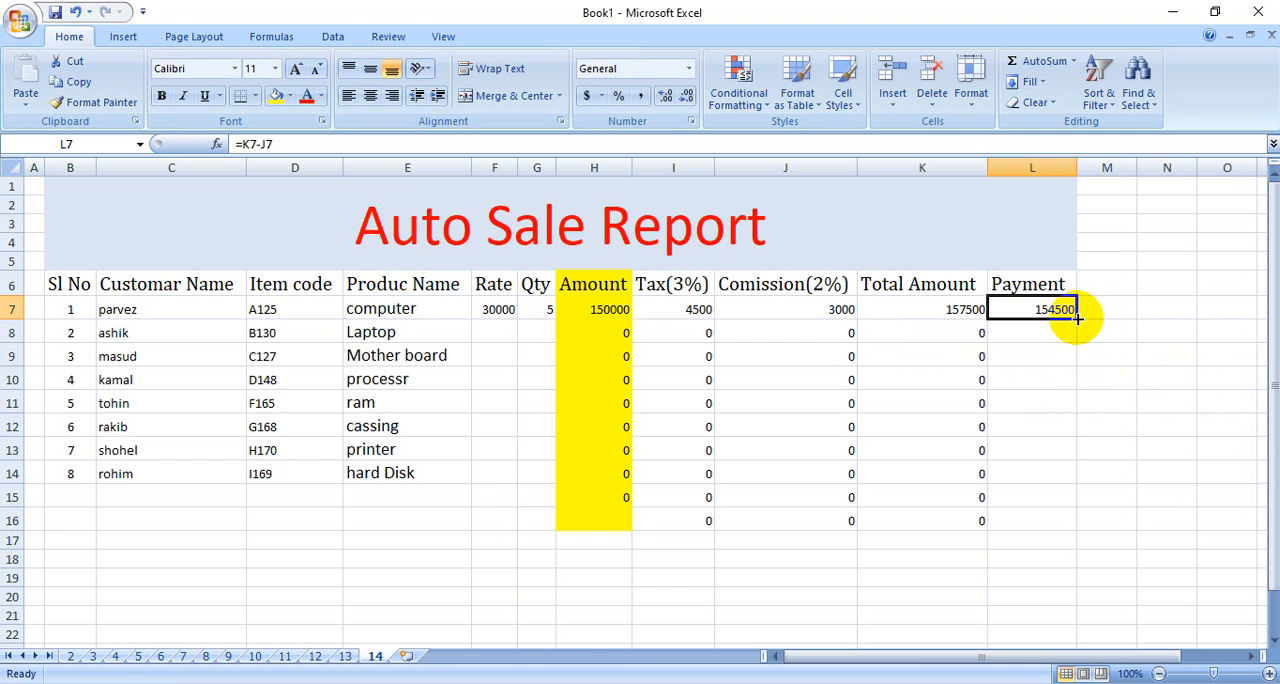
pyautogui.moveTo(1076, 318); pyautogui.dragTo(1086, 530)
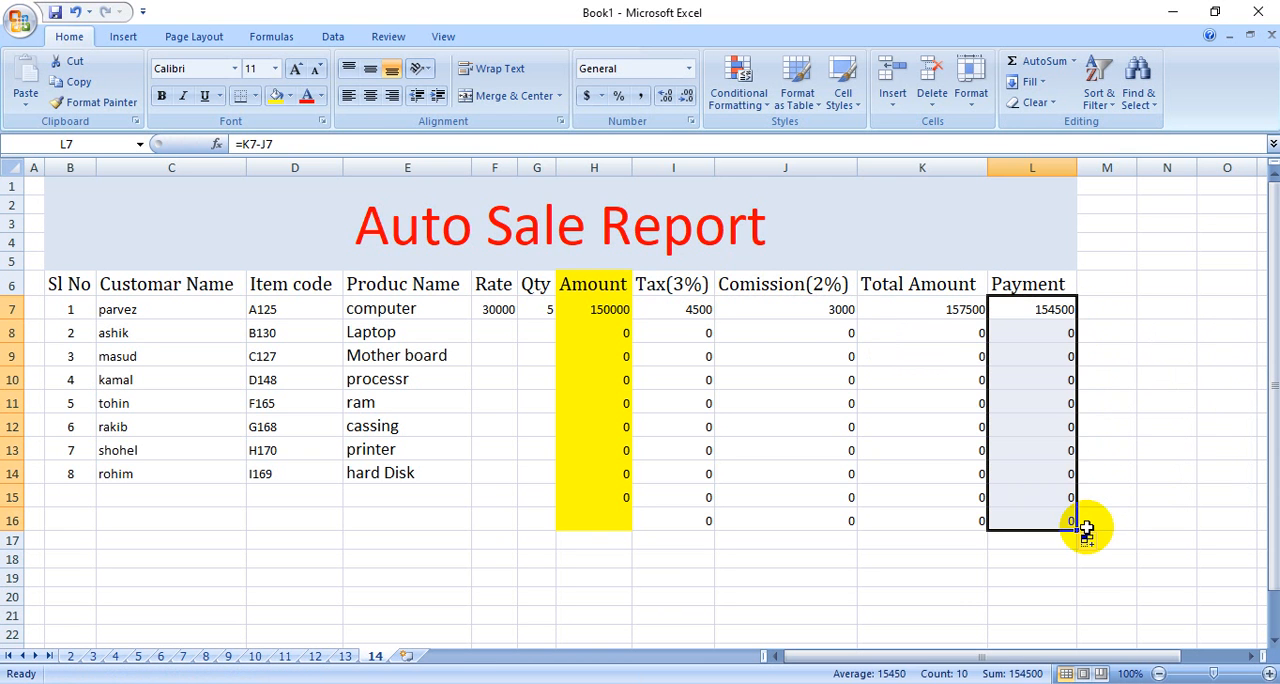
pyautogui.click(955, 576)
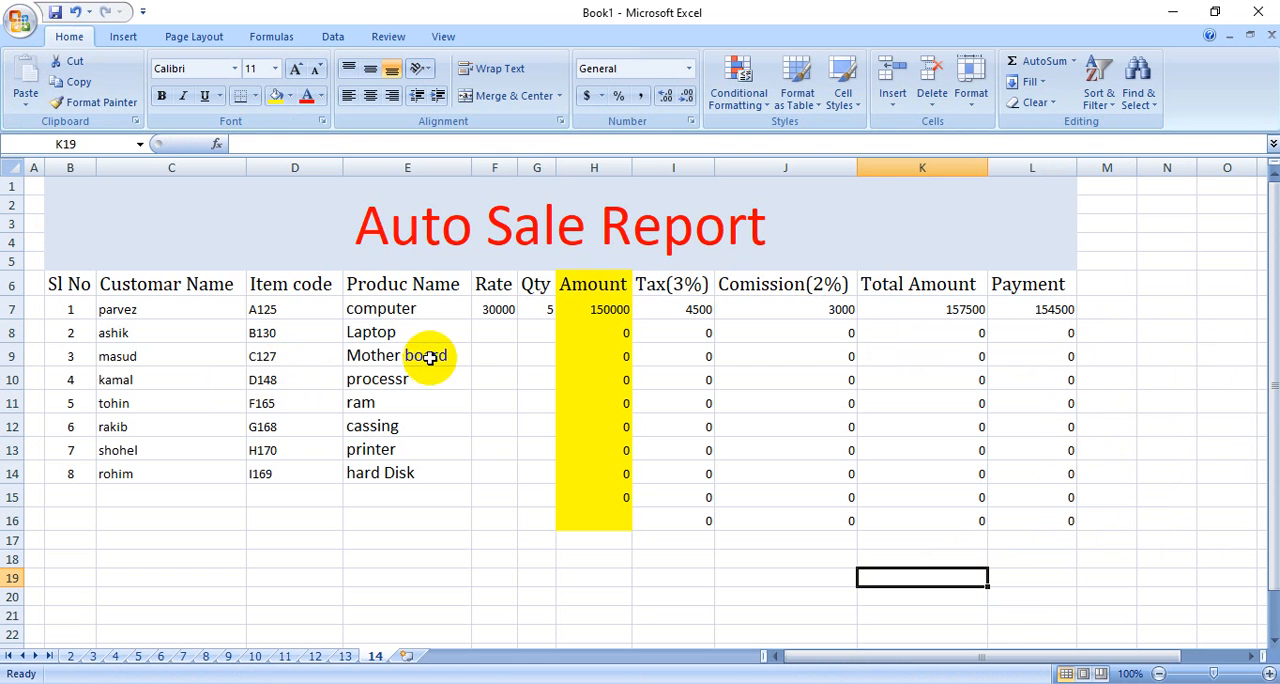
# Enter a rate of 40000 and a quantity of 10 for the Laptop in row 8.
pyautogui.click(487, 338)
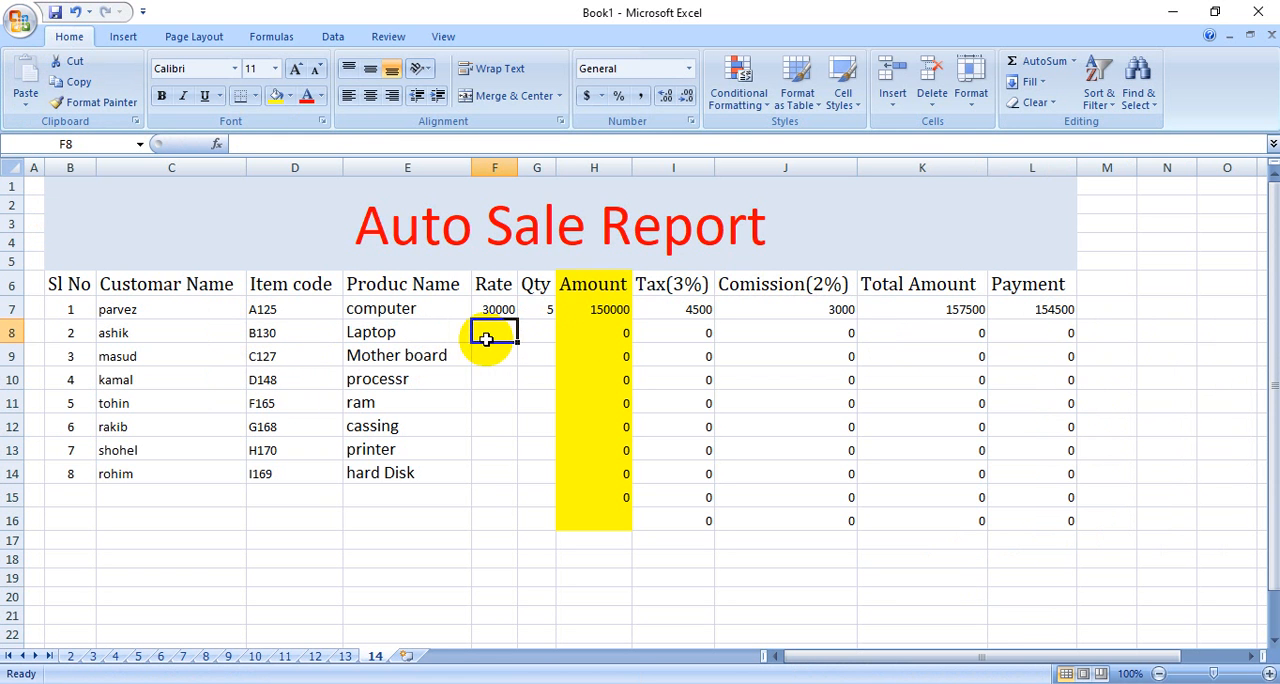
pyautogui.write('40000')
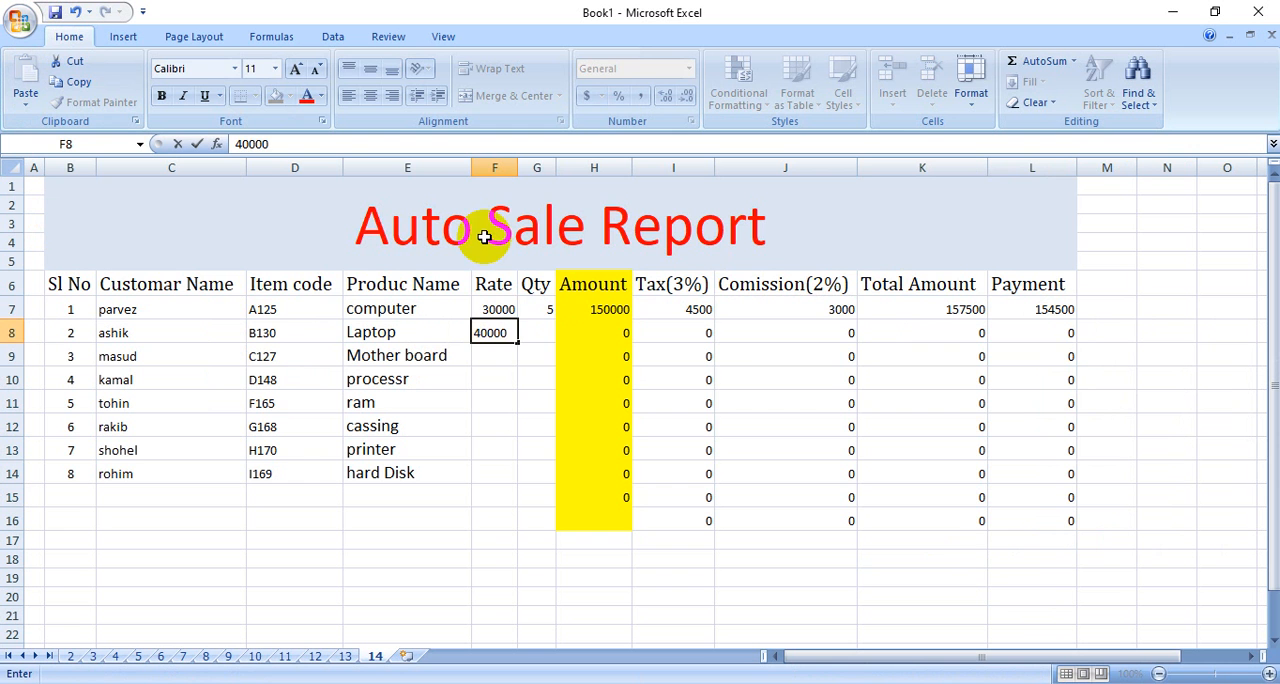
pyautogui.click(543, 332)
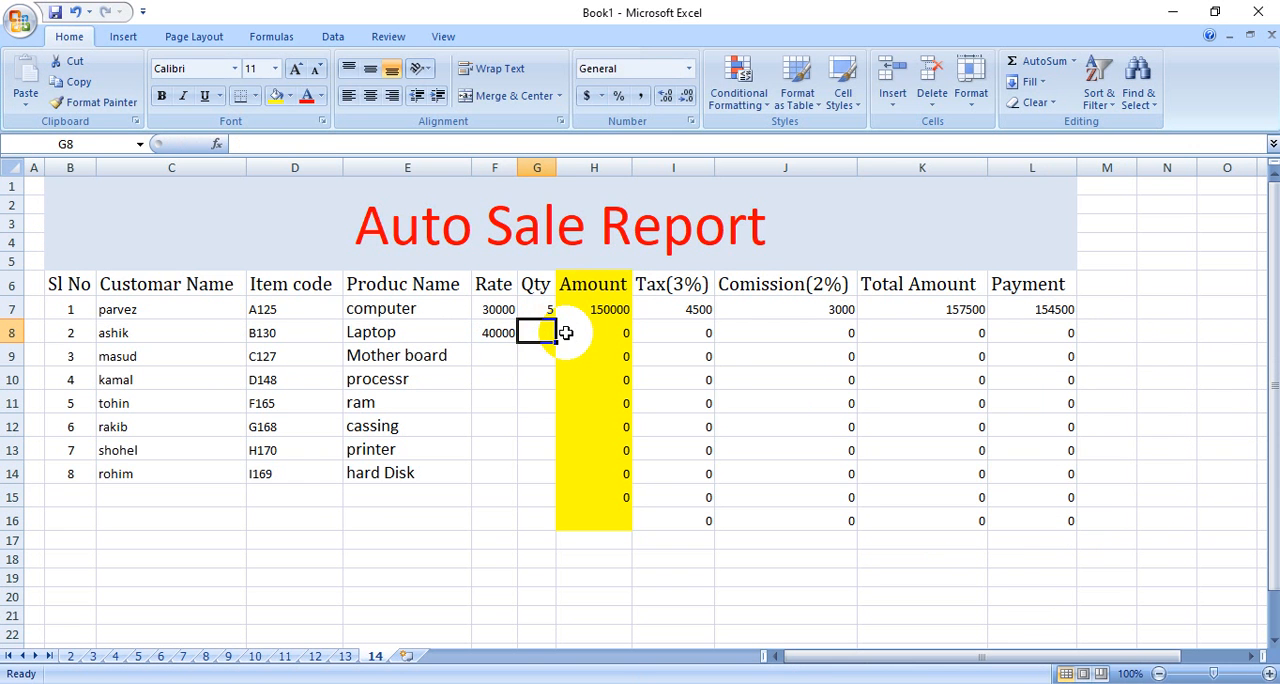
pyautogui.write('10')
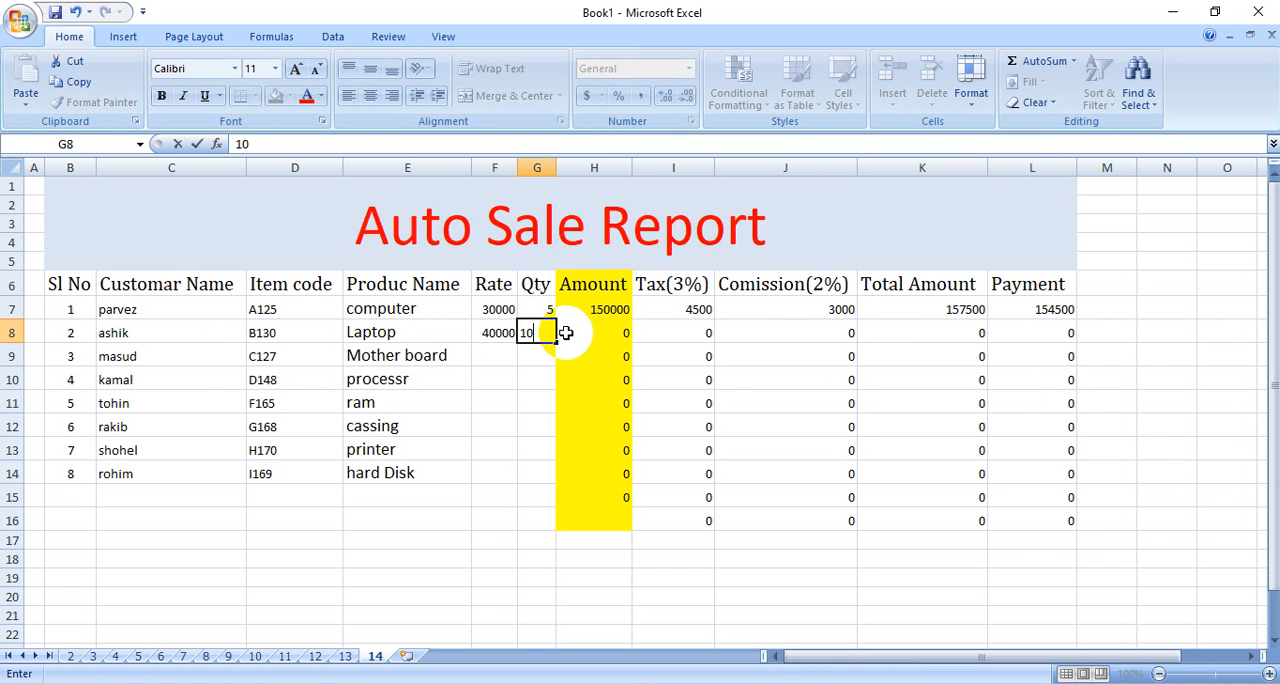
pyautogui.click(560, 384)
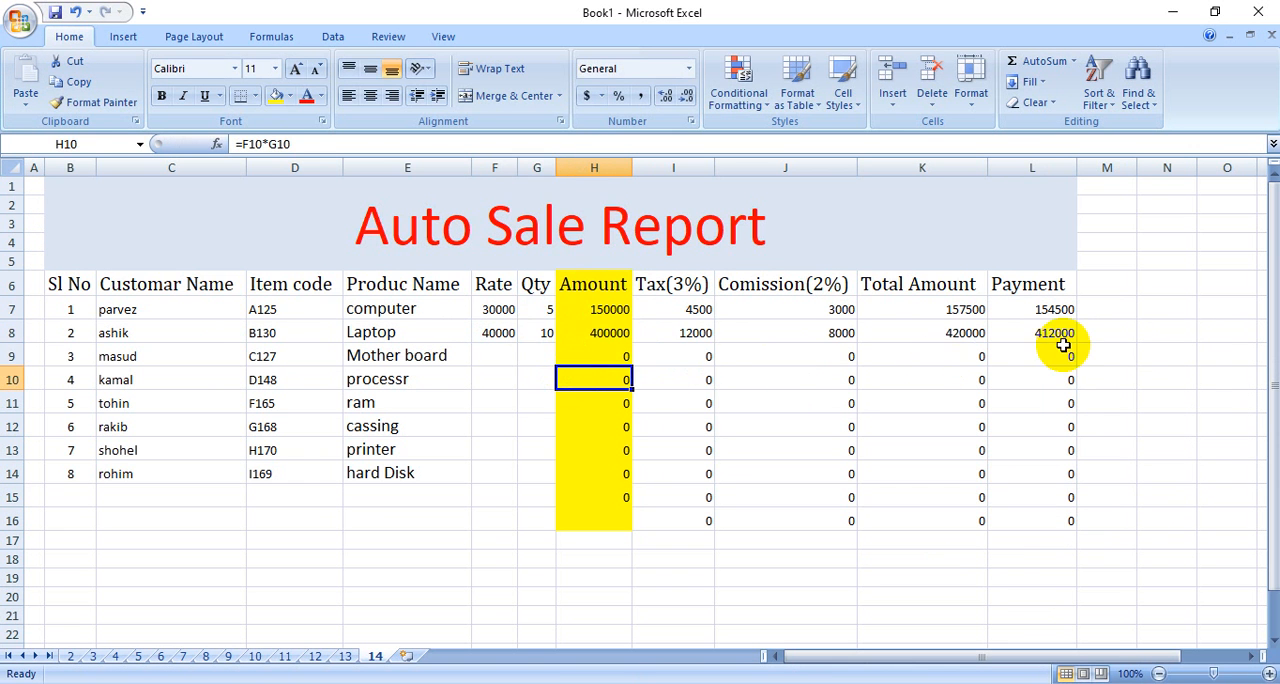
# Enter a rate of 5000 and a quantity of 15 for the Mother board in row 9.
pyautogui.click(500, 358)
pyautogui.write('5000')
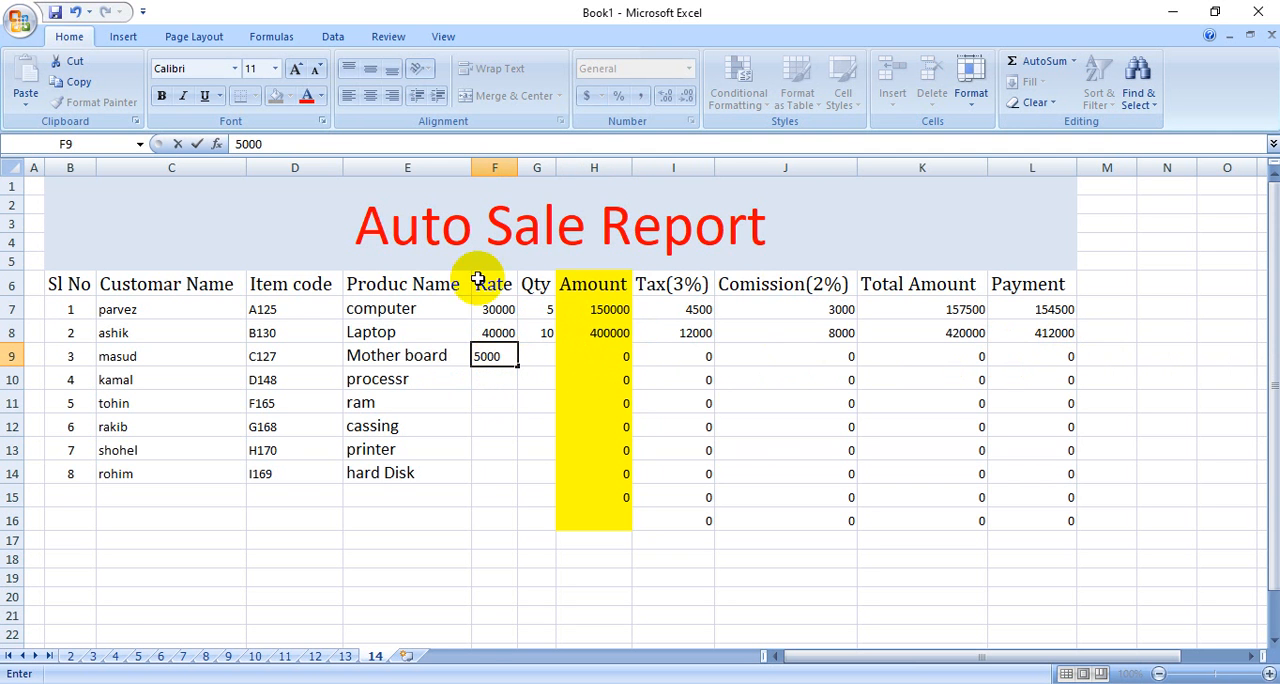
pyautogui.click(548, 358)
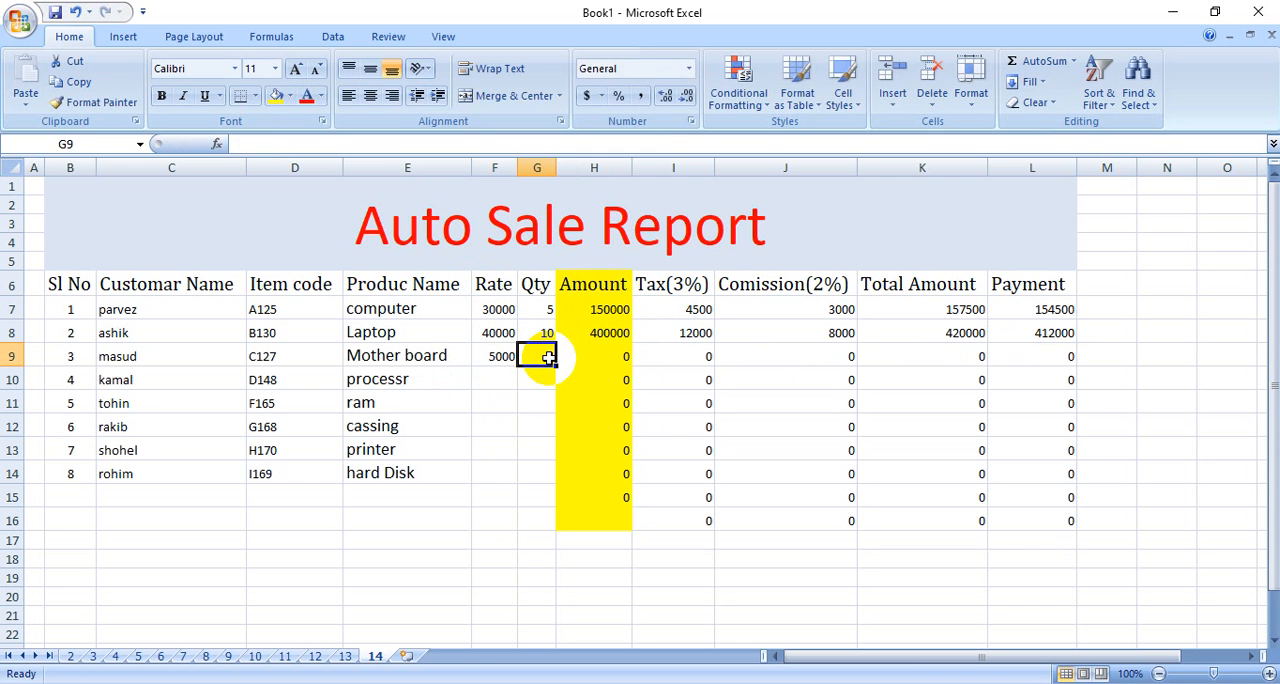
pyautogui.write('15')
pyautogui.click(521, 428)
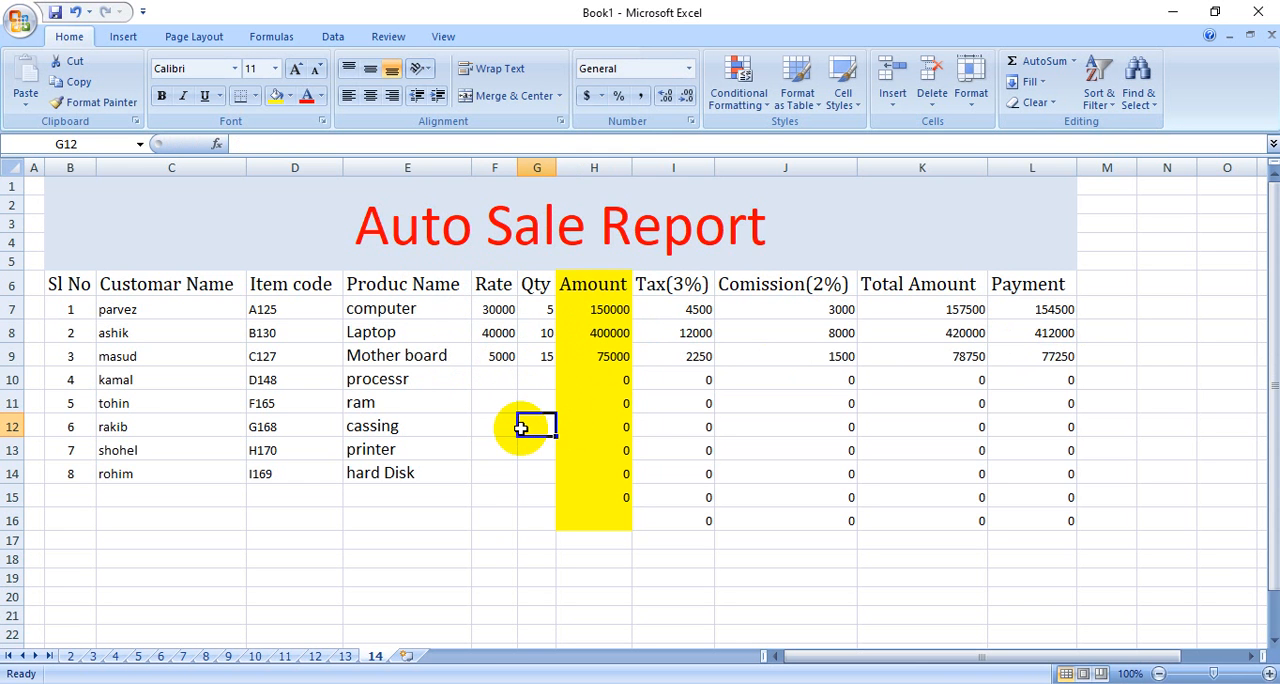
# Enter a rate of 15000 and a quantity of 7 for the processor in row 10.
pyautogui.click(508, 379)
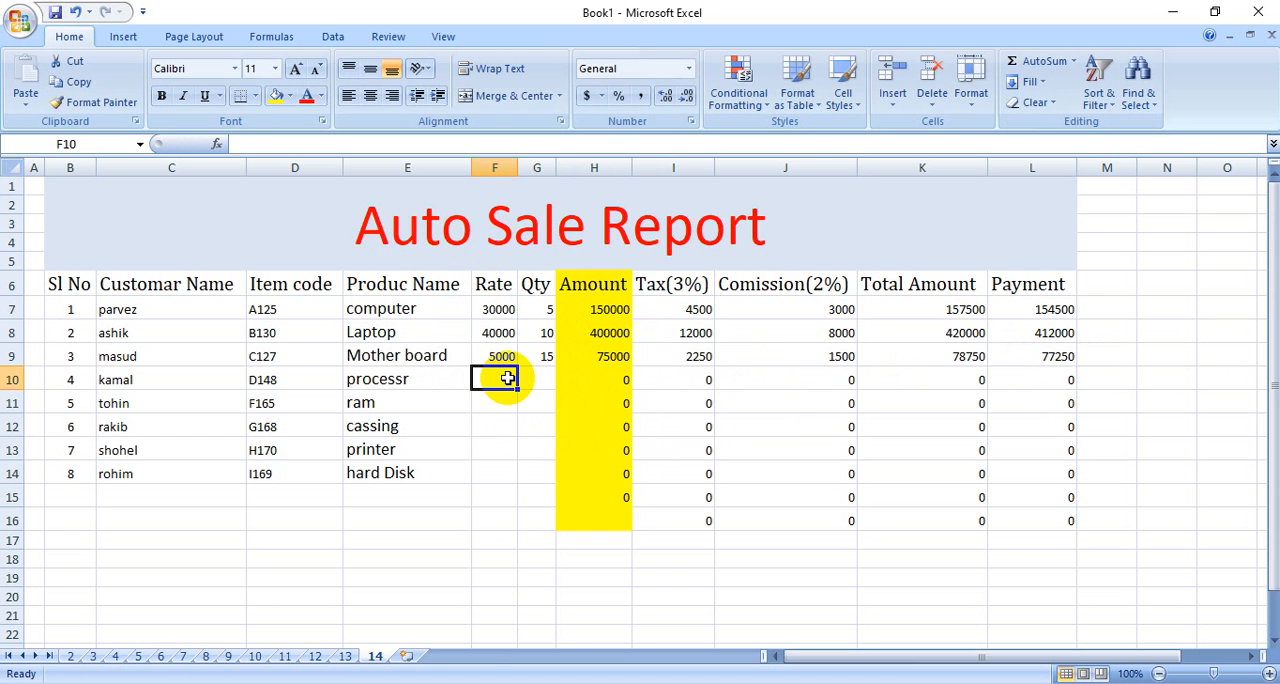
pyautogui.write('15000')
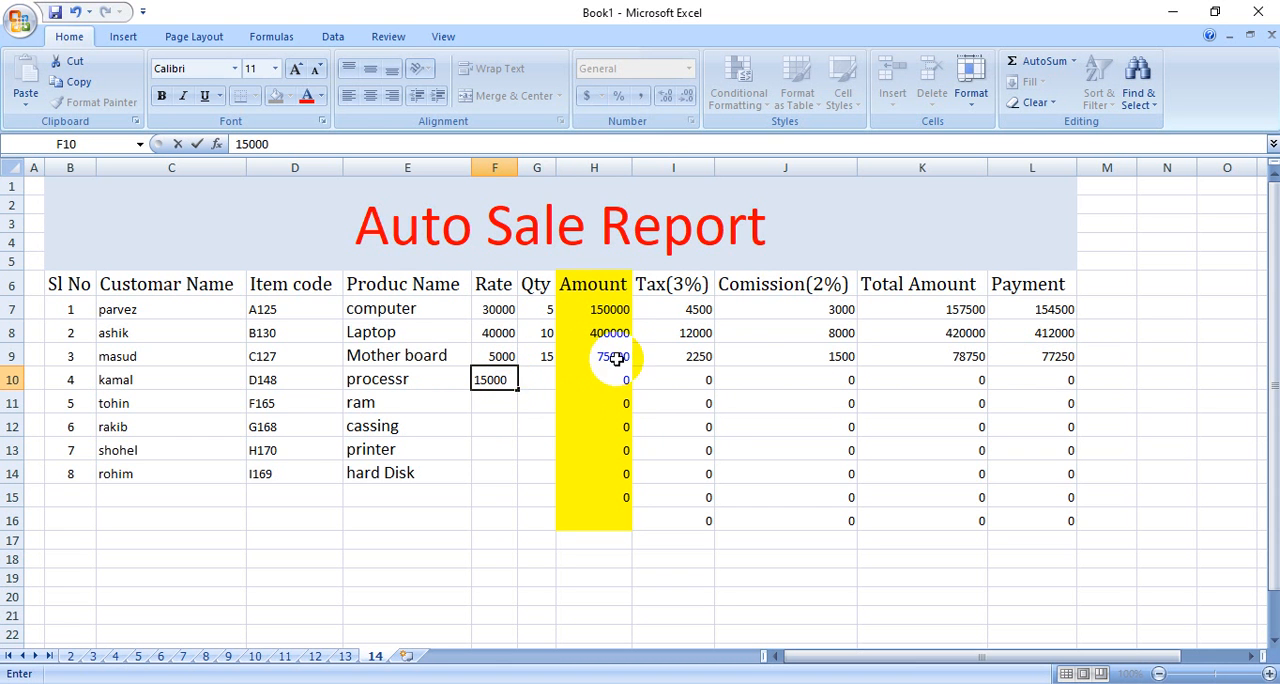
pyautogui.click(564, 382)
pyautogui.click(533, 384)
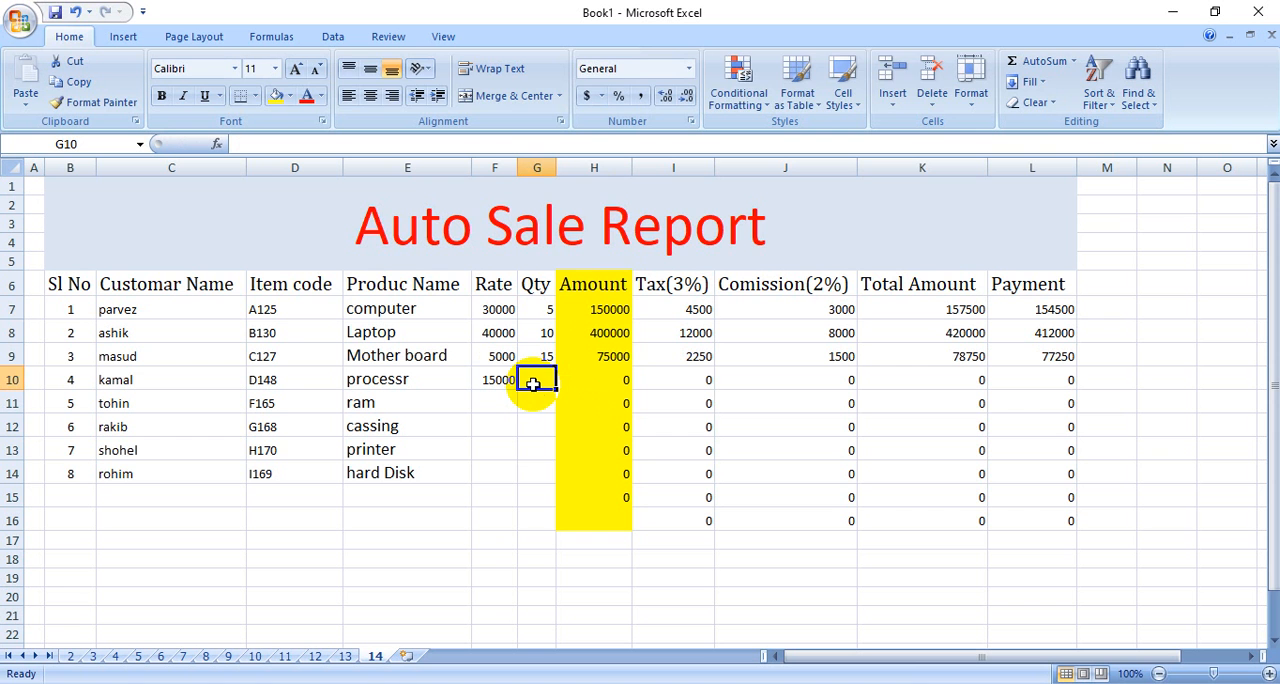
pyautogui.write('7')
pyautogui.click(539, 453)
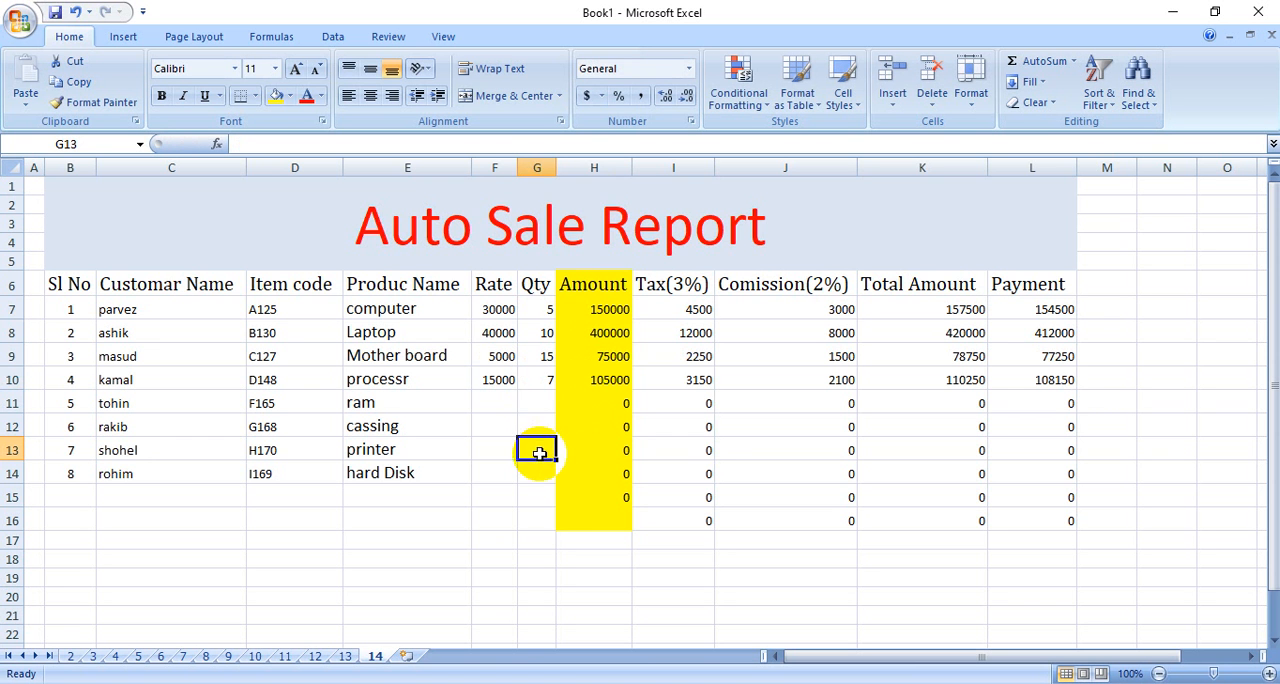
# Enter a rate of 3000 and a quantity of 20 for the ram in row 11.
pyautogui.click(499, 405)
pyautogui.write('3000')
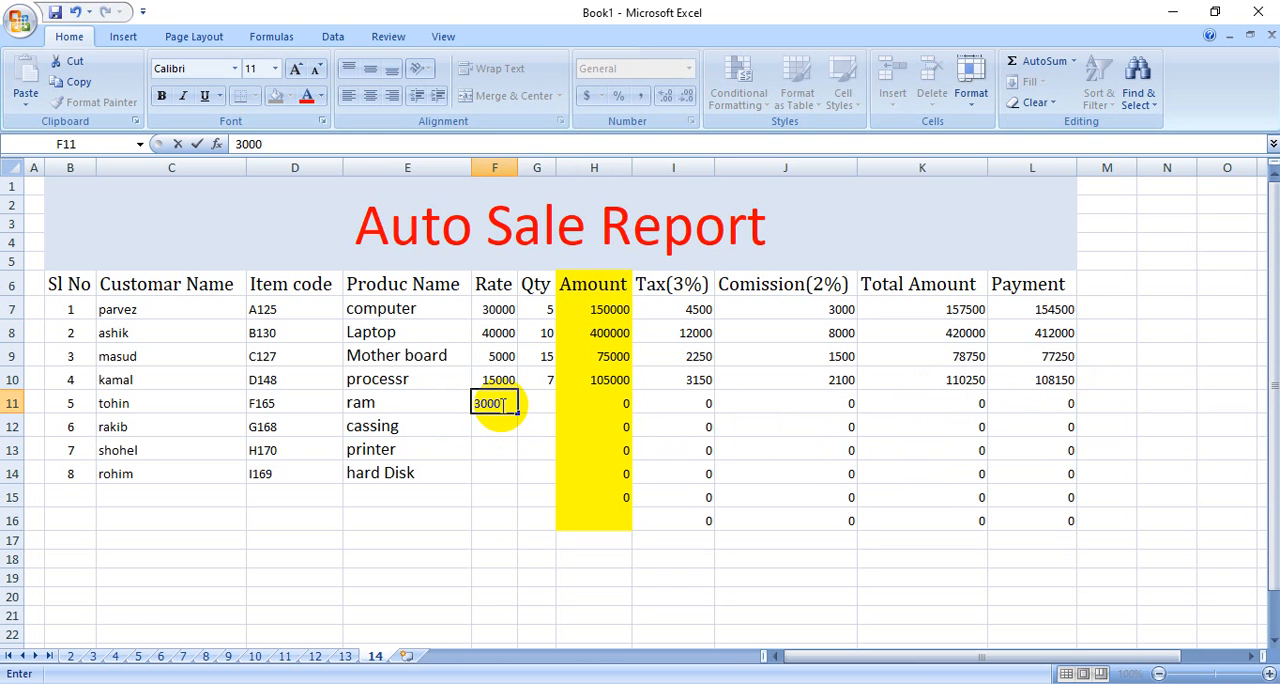
pyautogui.click(535, 403)
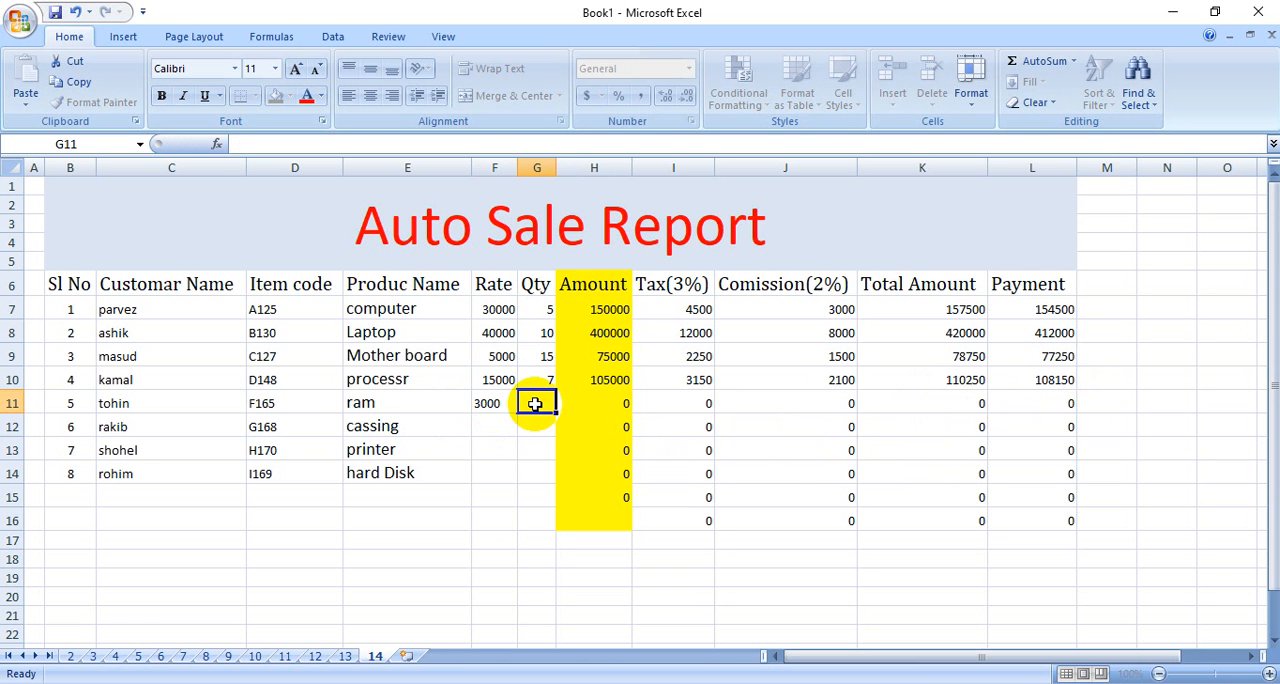
pyautogui.write('20')
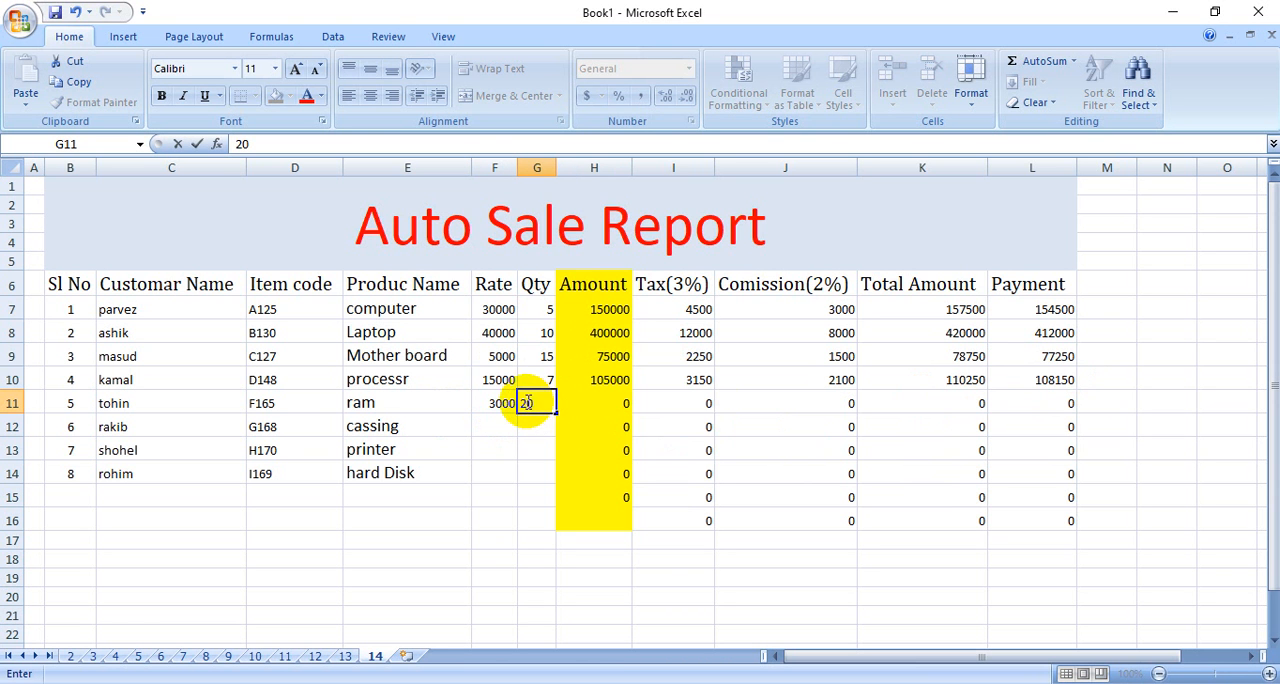
pyautogui.click(540, 474)
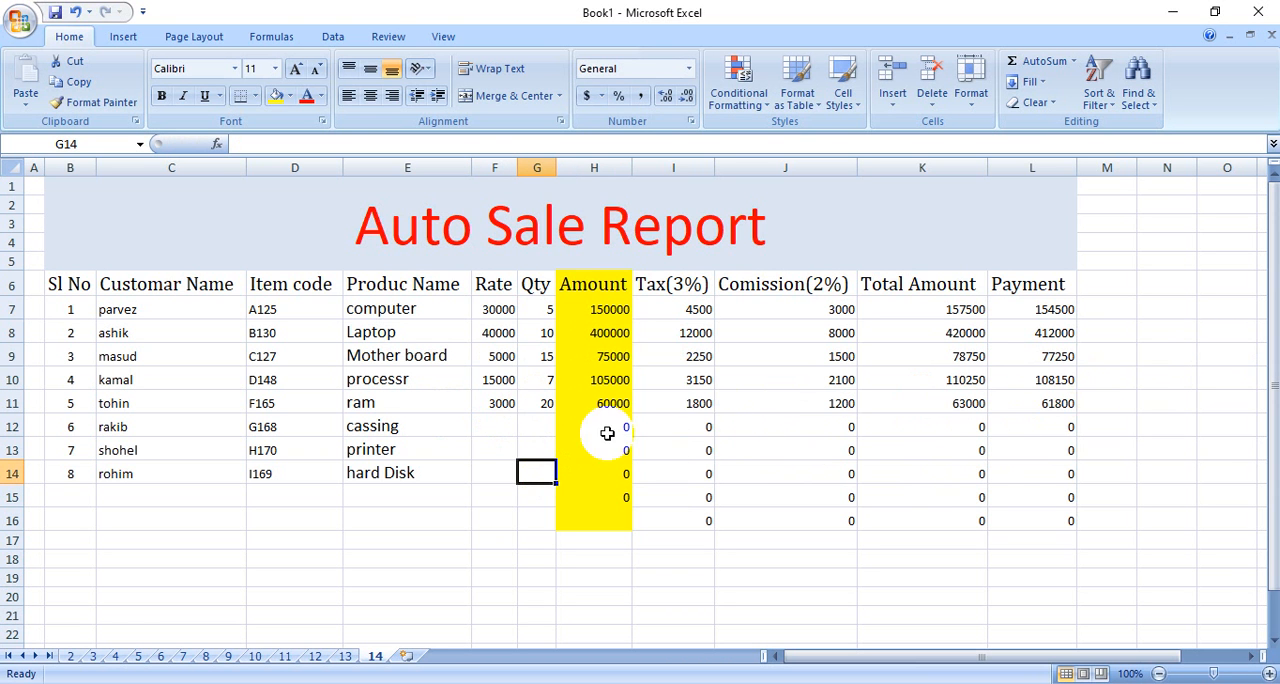
# Enter a rate of 1800 and a quantity of 10 for the cassing in row 12.
pyautogui.click(501, 427)
pyautogui.write('18')
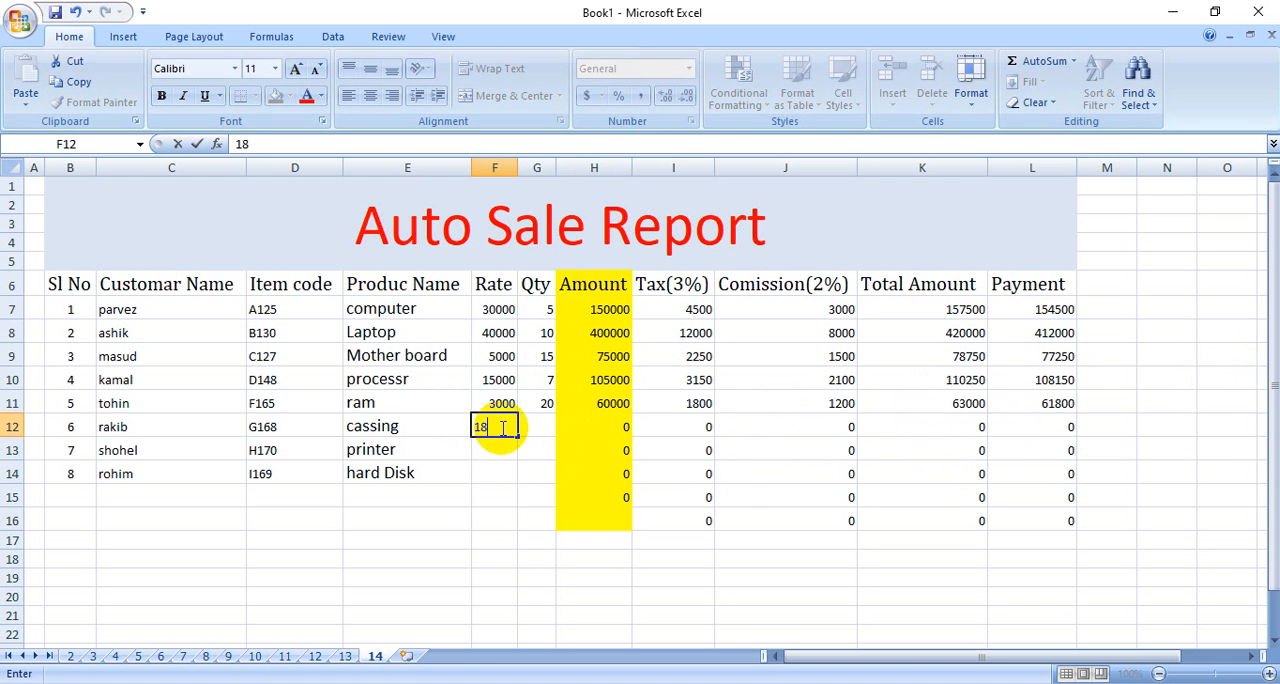
pyautogui.write('00')
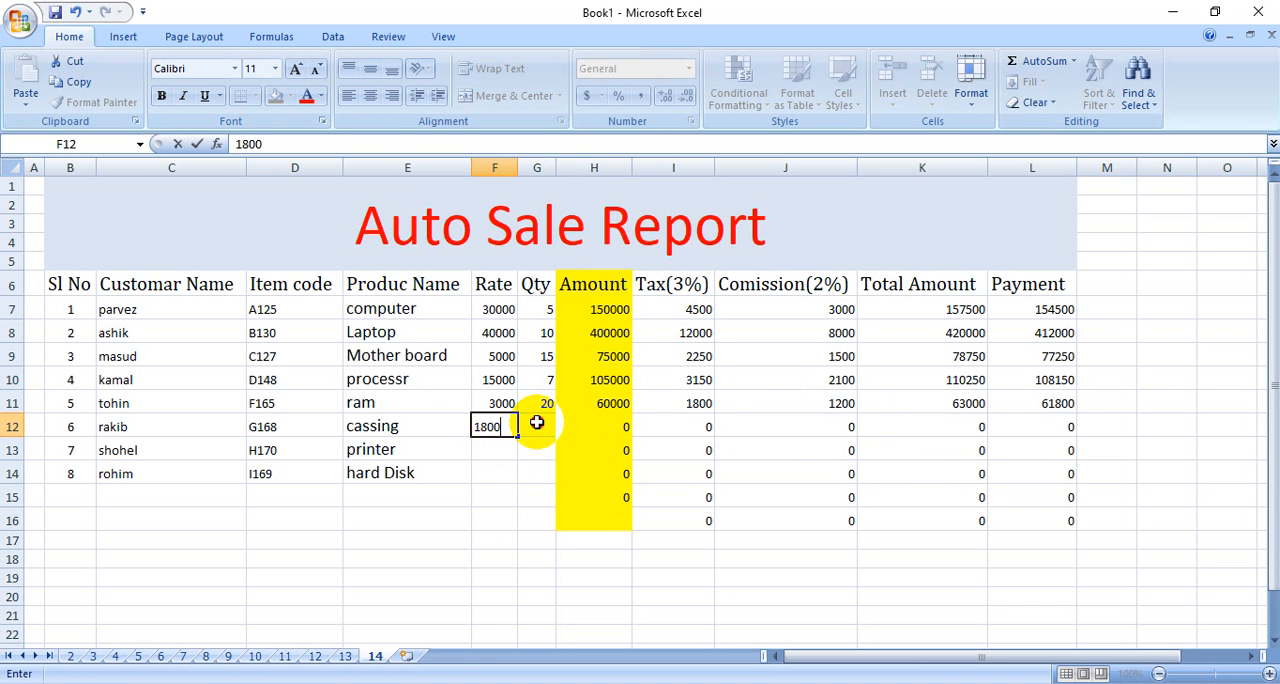
pyautogui.click(536, 427)
pyautogui.write('10')
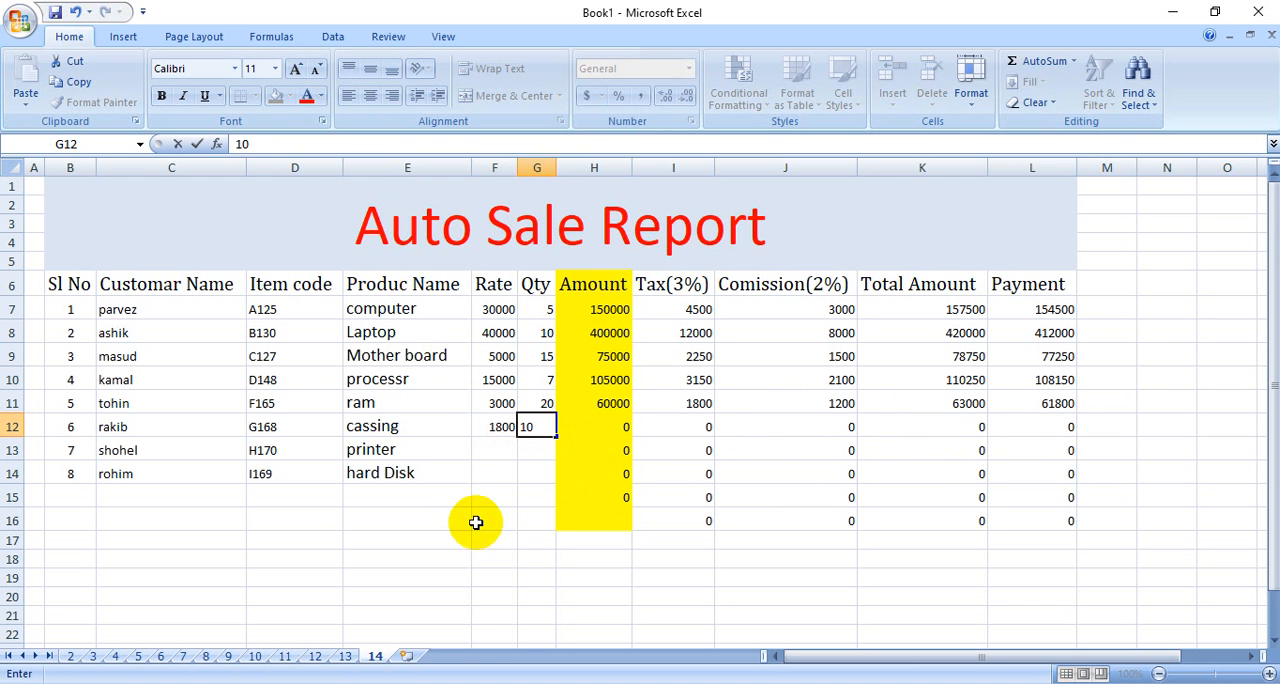
pyautogui.click(524, 494)
# Enter a rate of 15000 and a quantity of 5 for the printer in row 13.
pyautogui.click(503, 453)
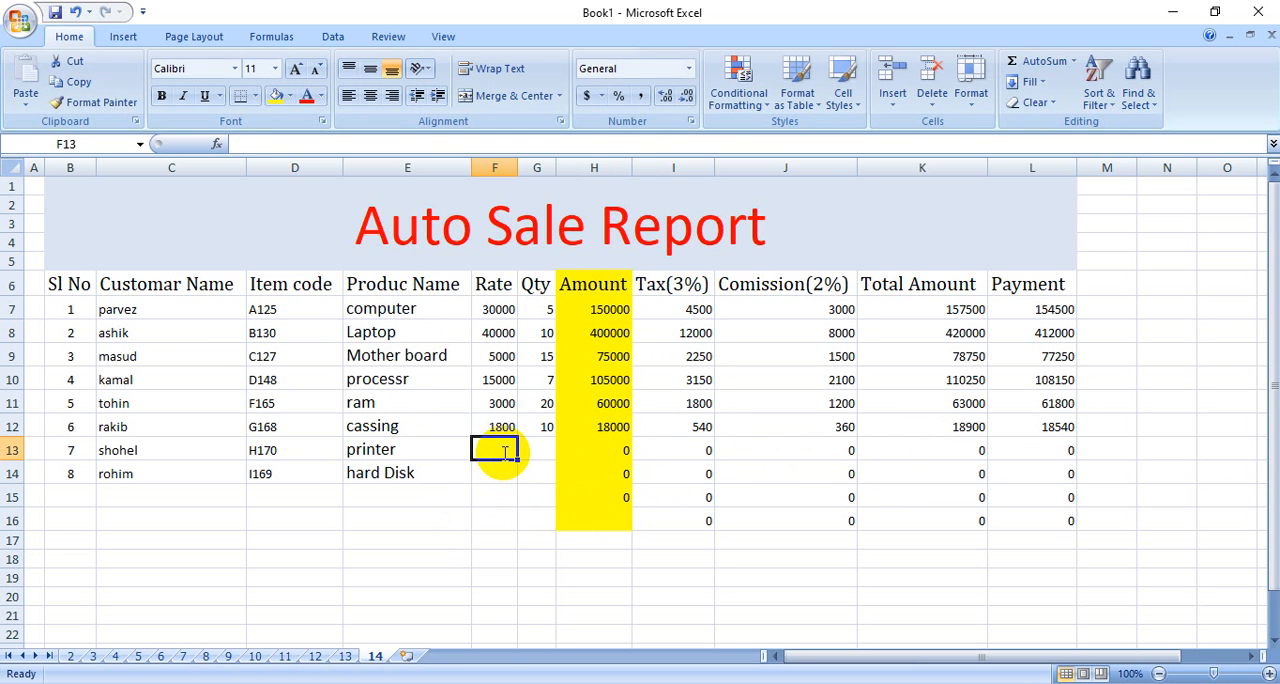
pyautogui.write('15000')
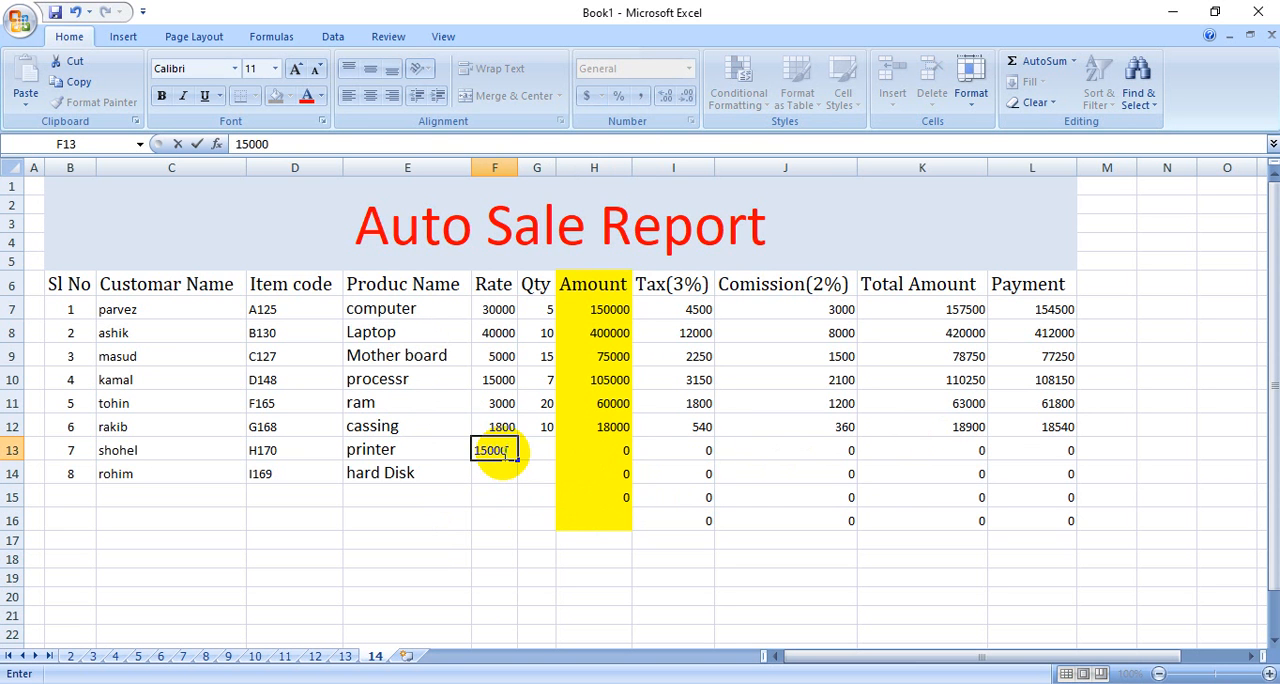
pyautogui.click(537, 450)
pyautogui.write('5')
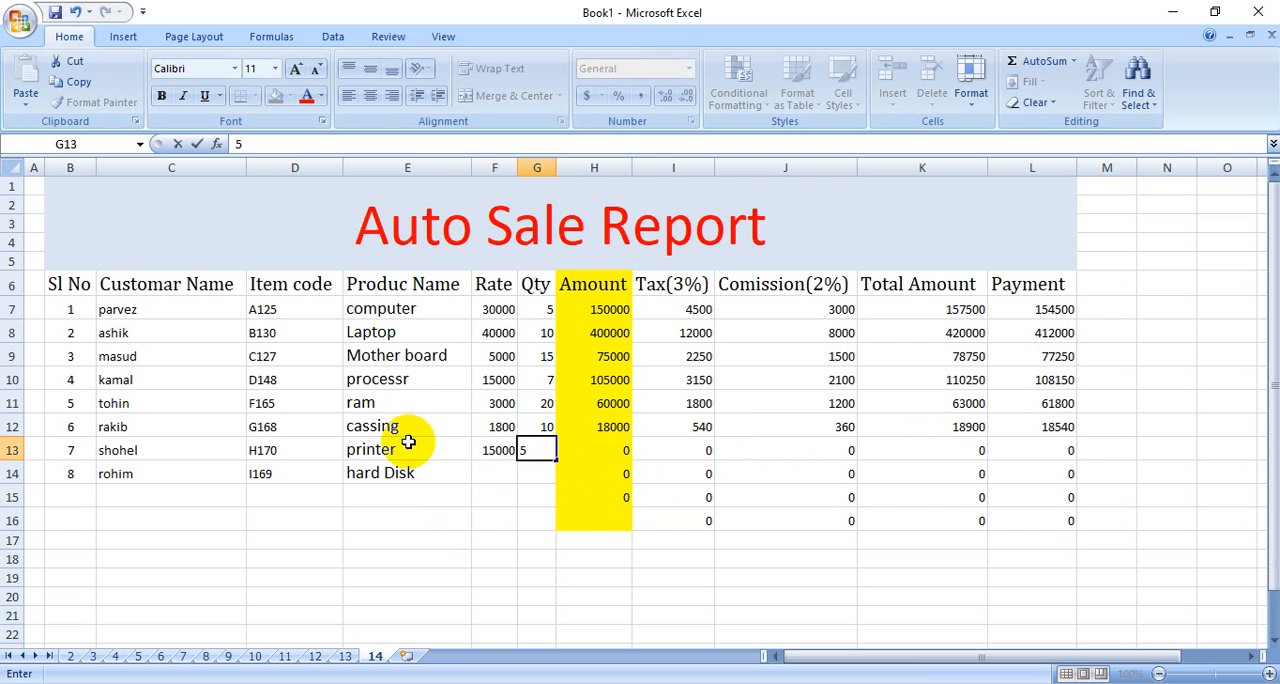
pyautogui.click(533, 497)
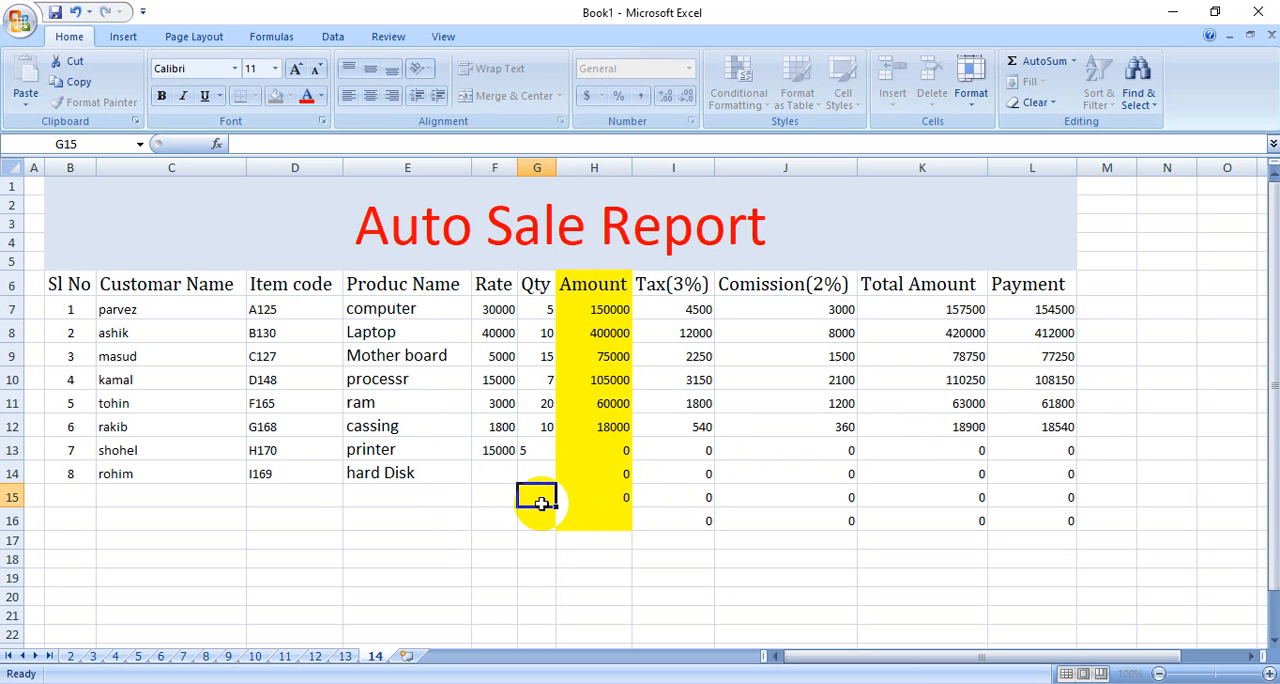
# Enter a rate of 2000 and a quantity of 20 for the hard Disk in row 14.
pyautogui.click(492, 474)
pyautogui.write('2000')
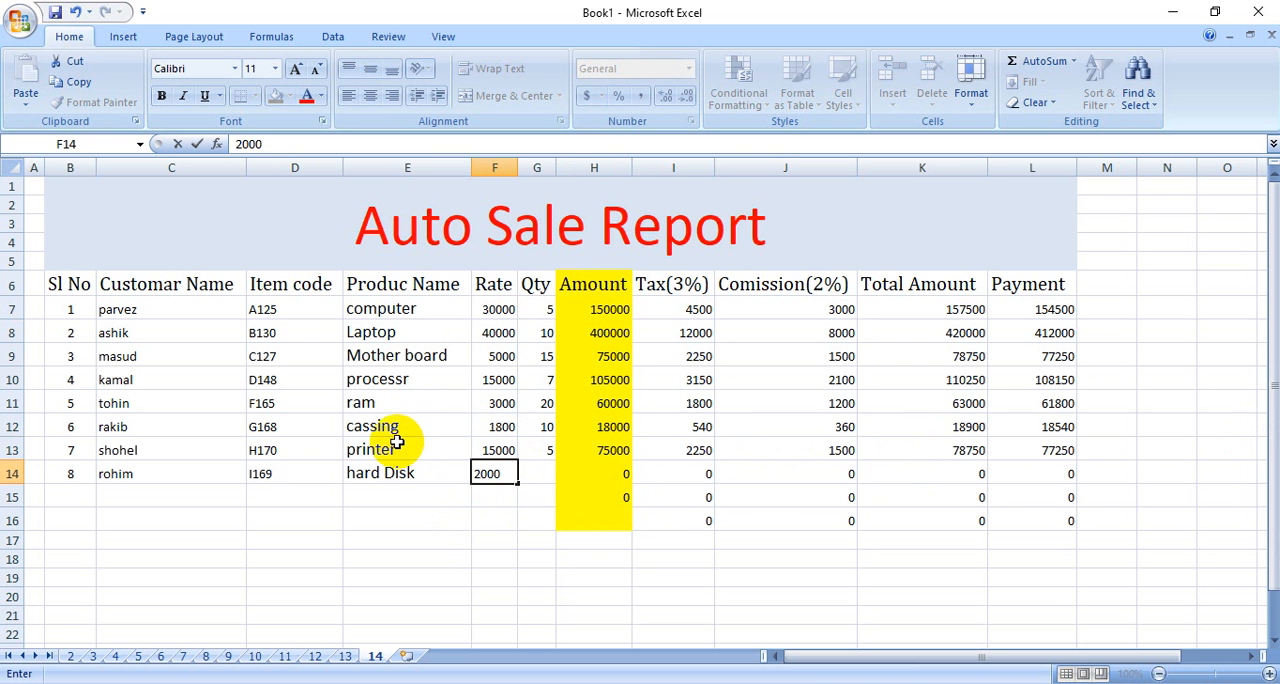
pyautogui.click(533, 473)
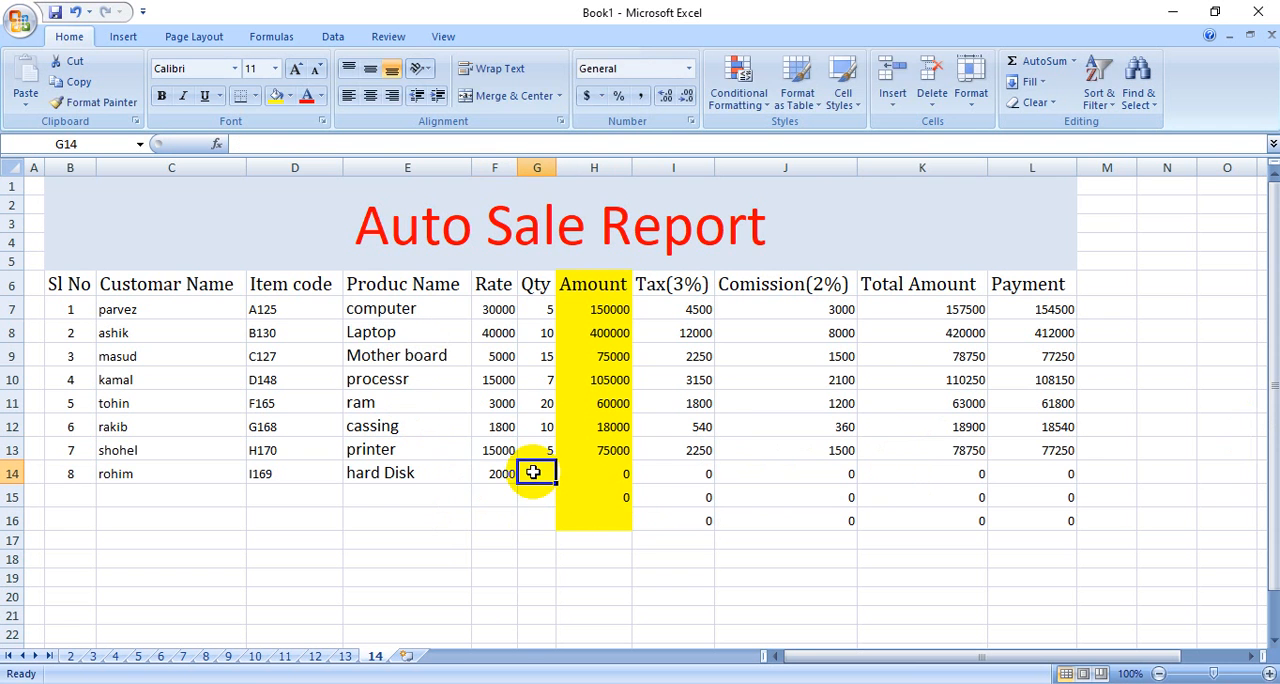
pyautogui.write('20')
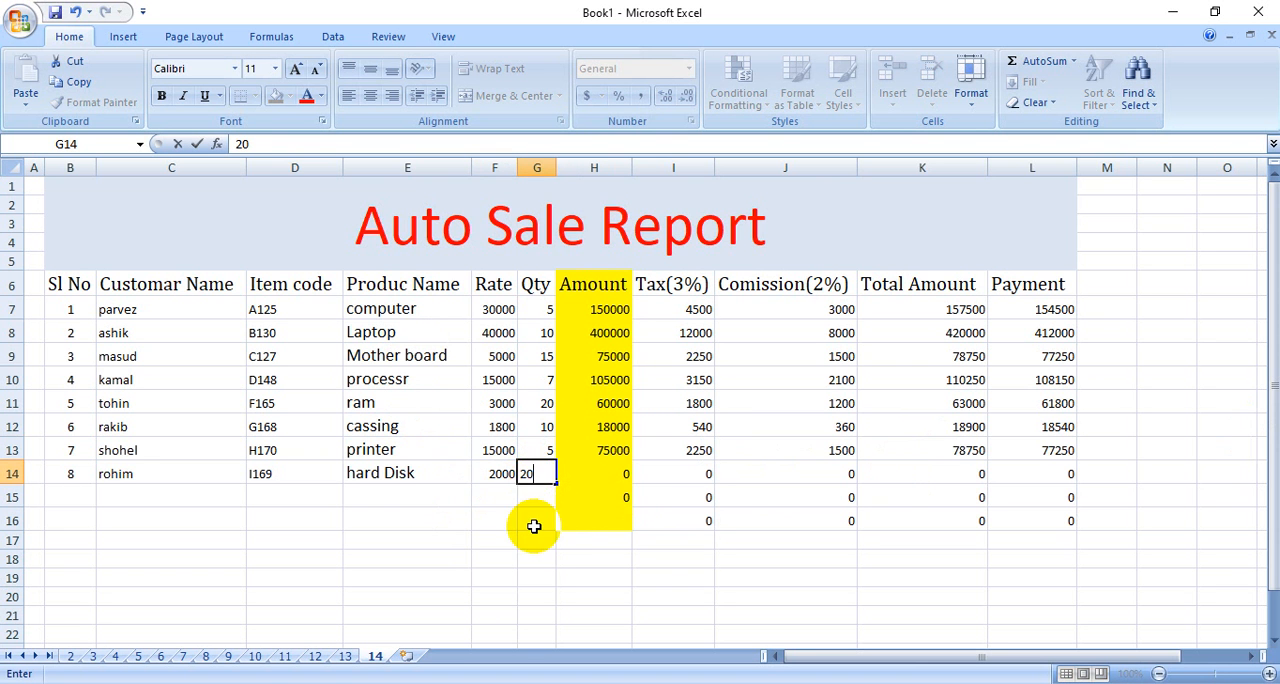
pyautogui.click(535, 519)
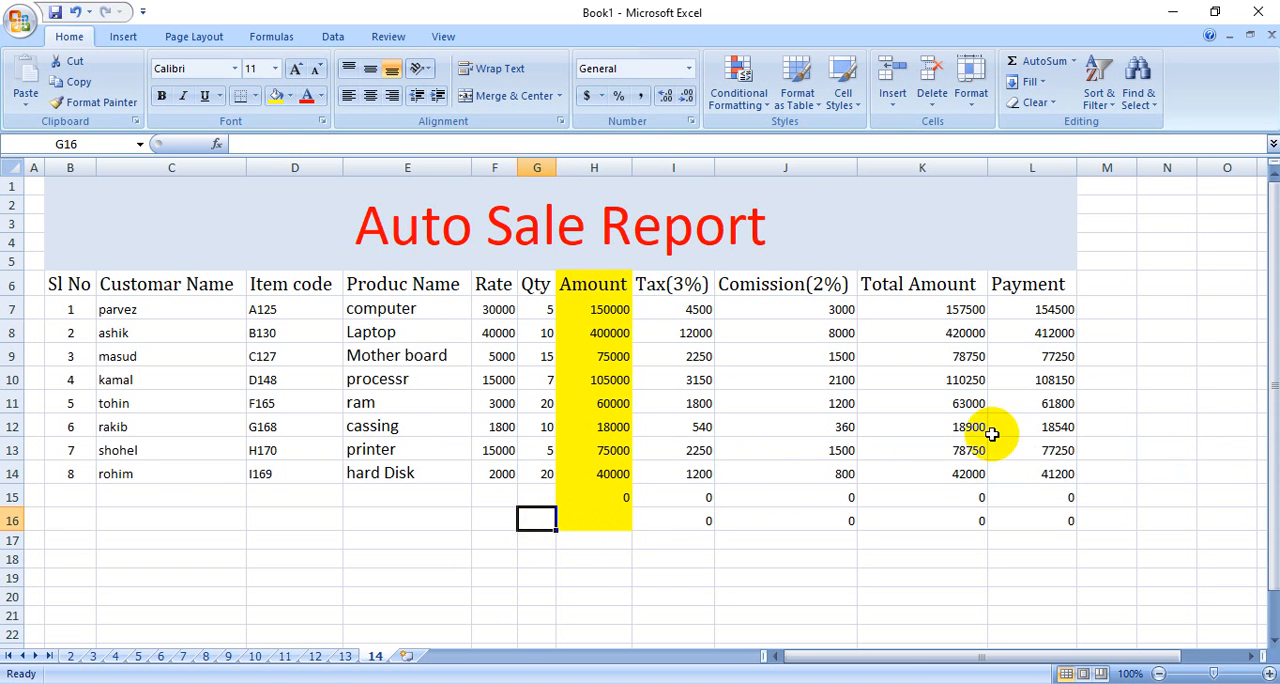
# Clear the unused formulas below the last product by deleting the contents of G15:L17.
pyautogui.moveTo(620, 496); pyautogui.dragTo(795, 552)
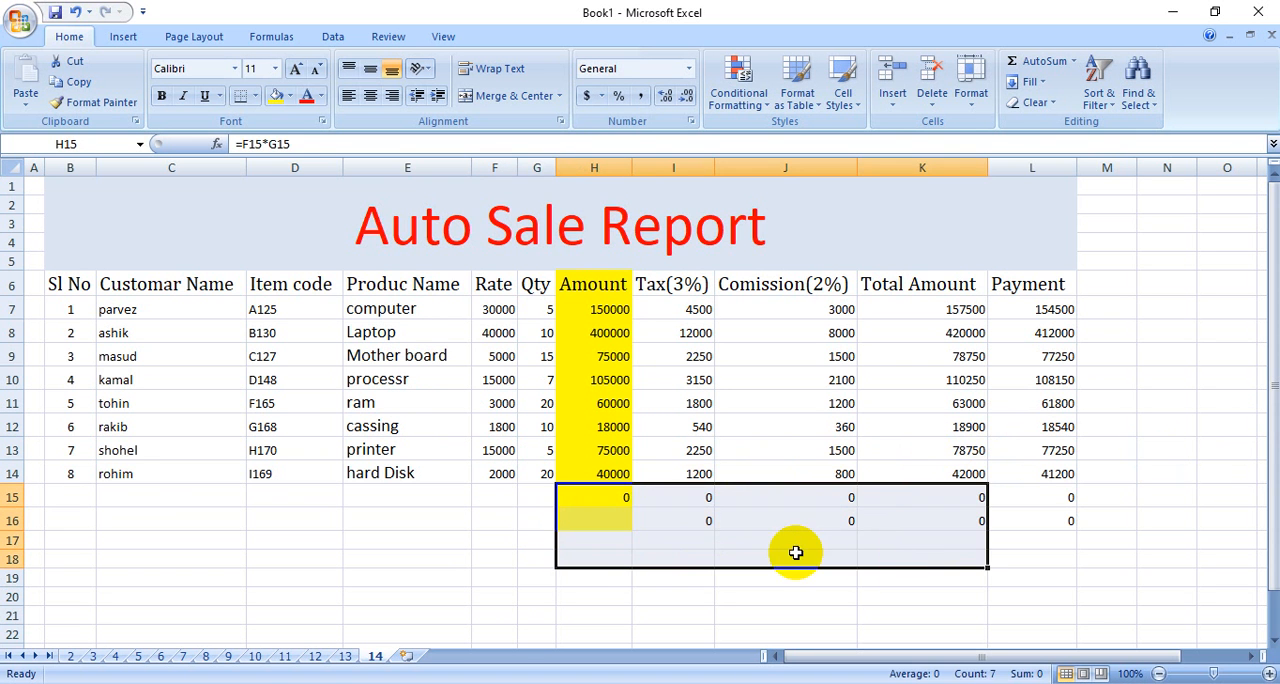
pyautogui.click(860, 606)
pyautogui.moveTo(540, 497); pyautogui.dragTo(1046, 530)
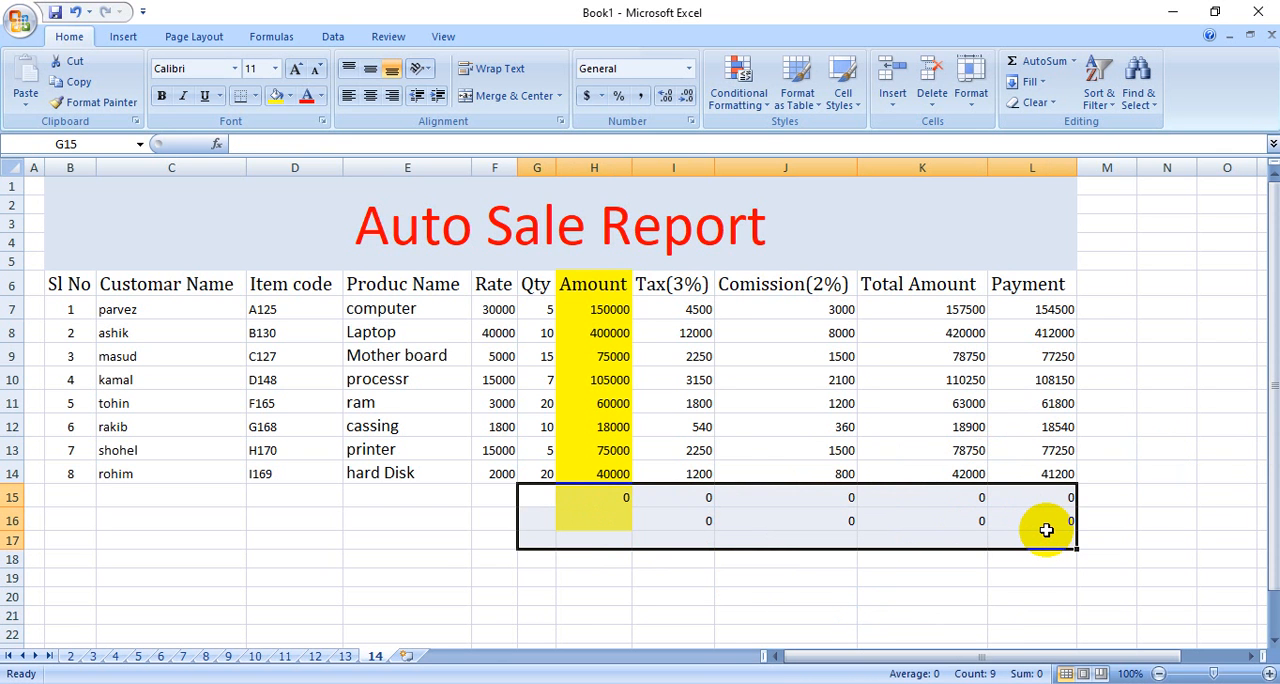
pyautogui.click(934, 595)
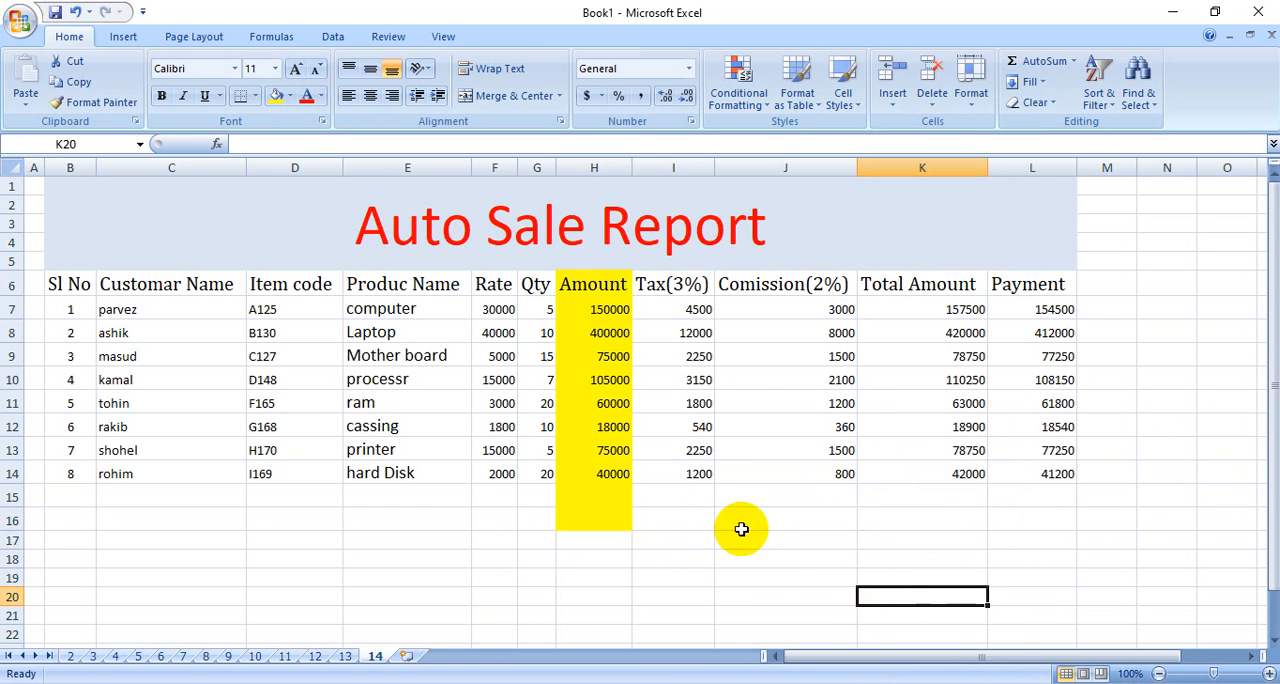
# Replace the leftover yellow fill below the last Amount value, in cells H15:H16, with white.
pyautogui.click(608, 502)
pyautogui.moveTo(608, 502); pyautogui.dragTo(600, 522)
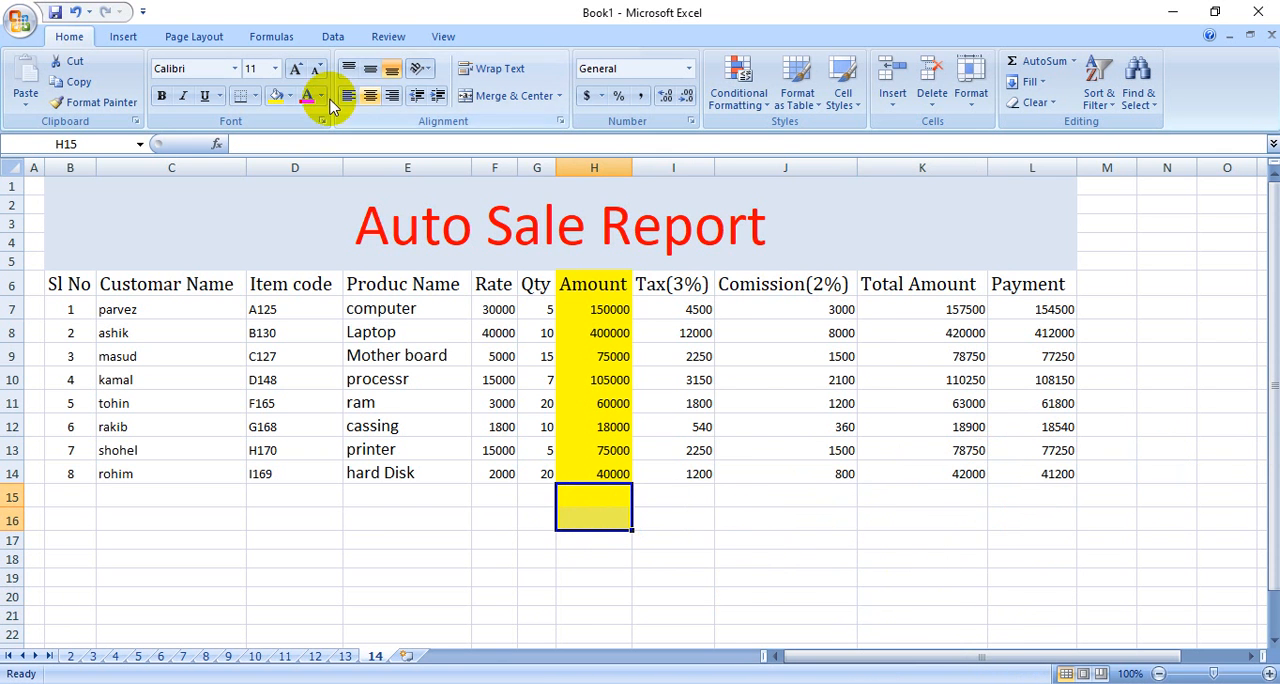
pyautogui.click(289, 96)
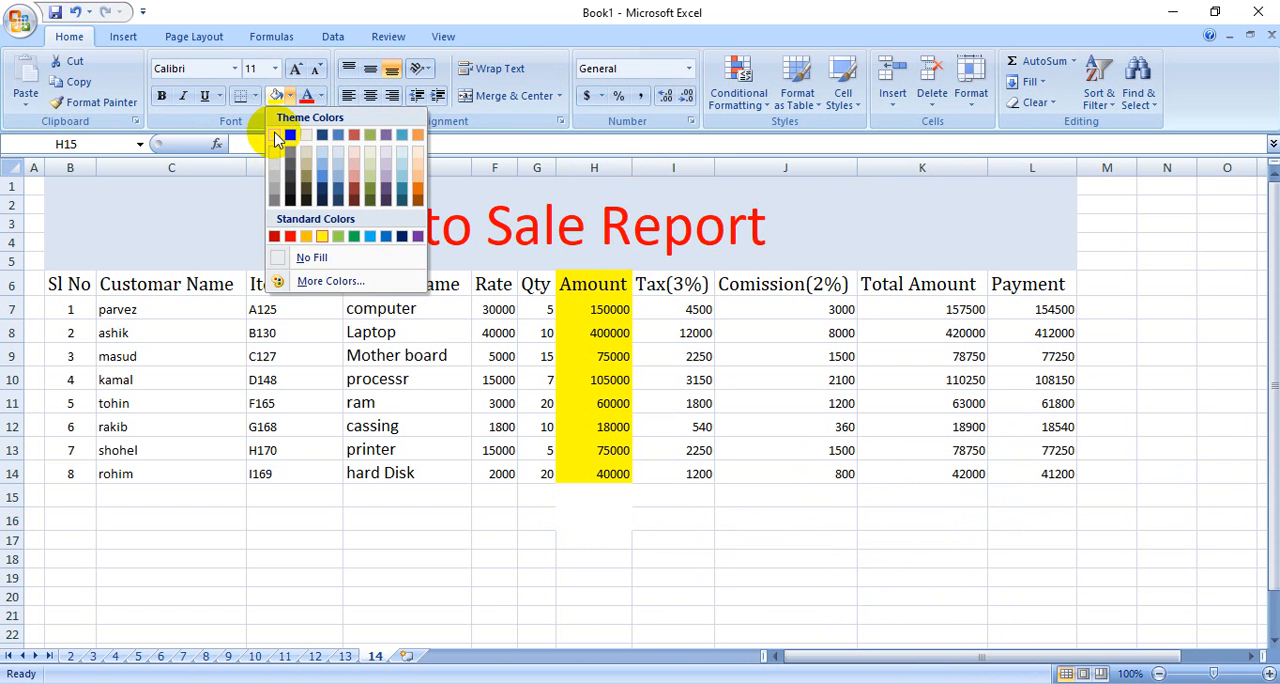
pyautogui.click(278, 138)
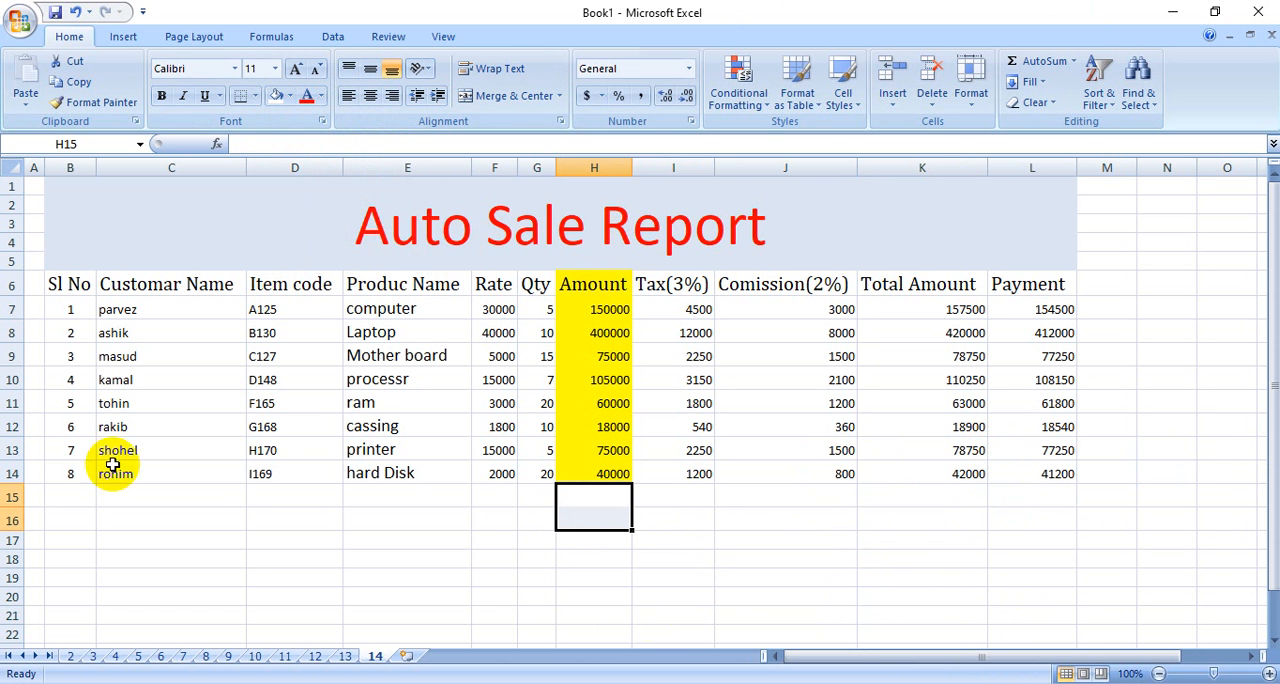
pyautogui.click(867, 556)
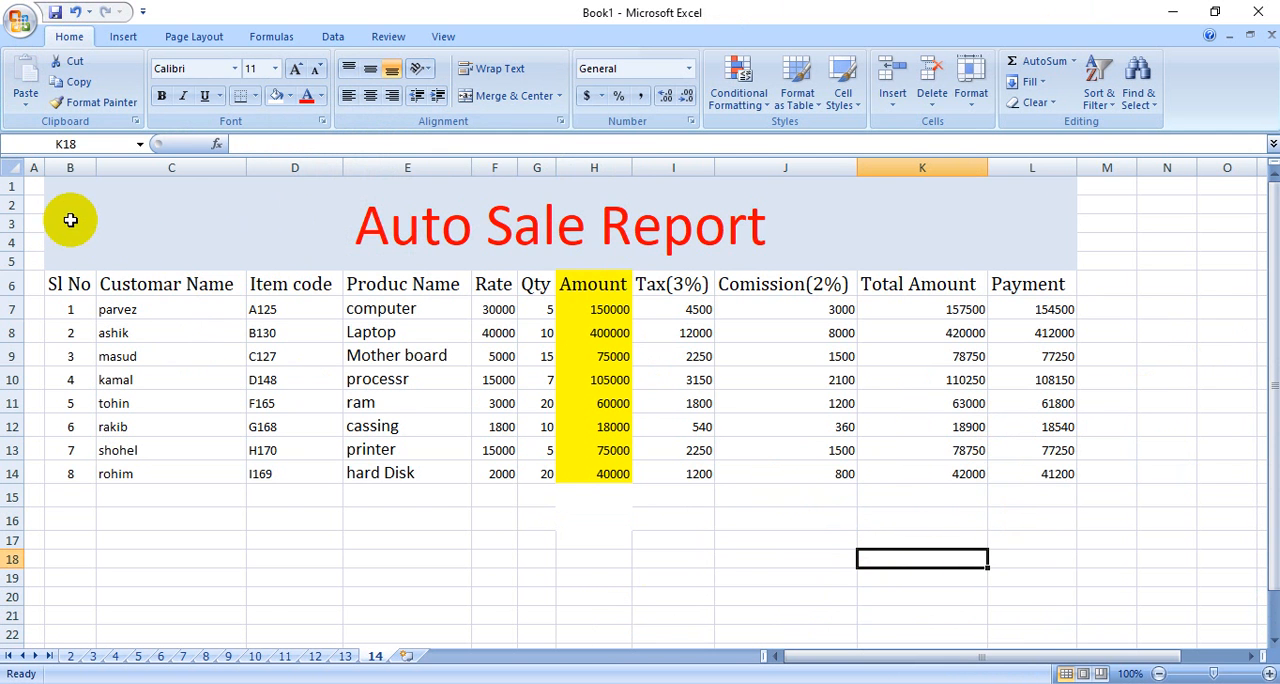
# Apply all borders to the report range A1:L14, covering the title, headers and product rows.
pyautogui.moveTo(40, 185); pyautogui.dragTo(698, 473)
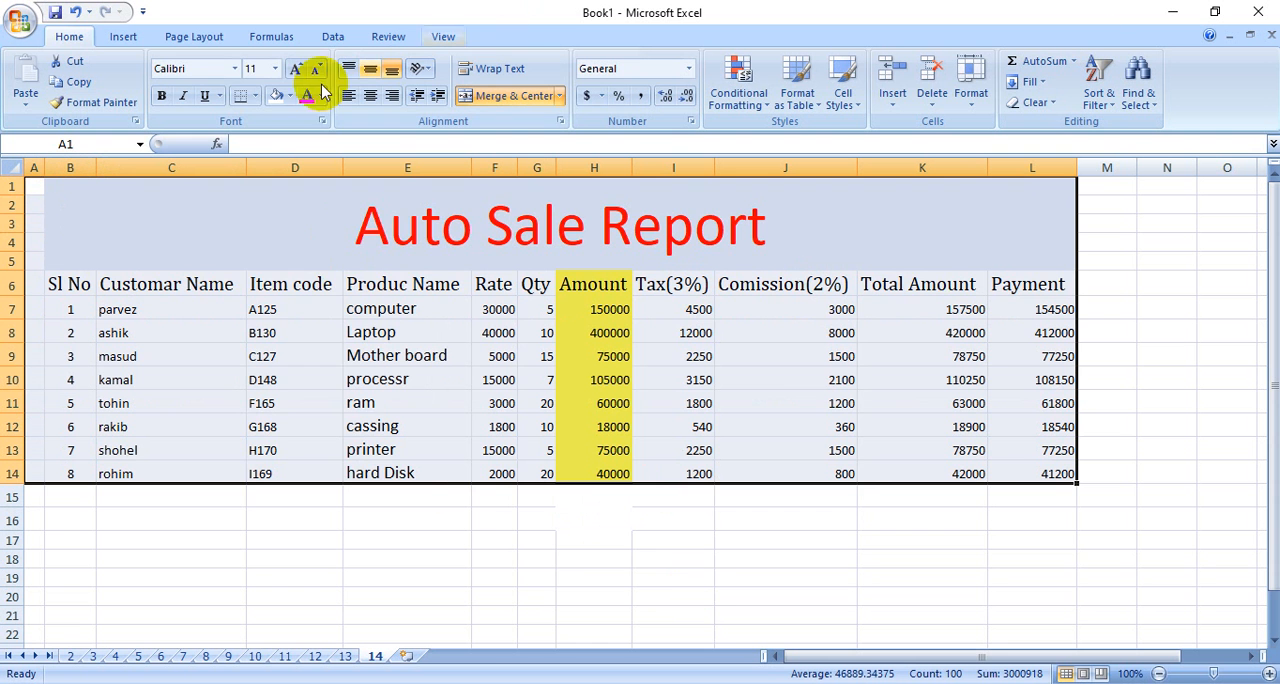
pyautogui.click(255, 96)
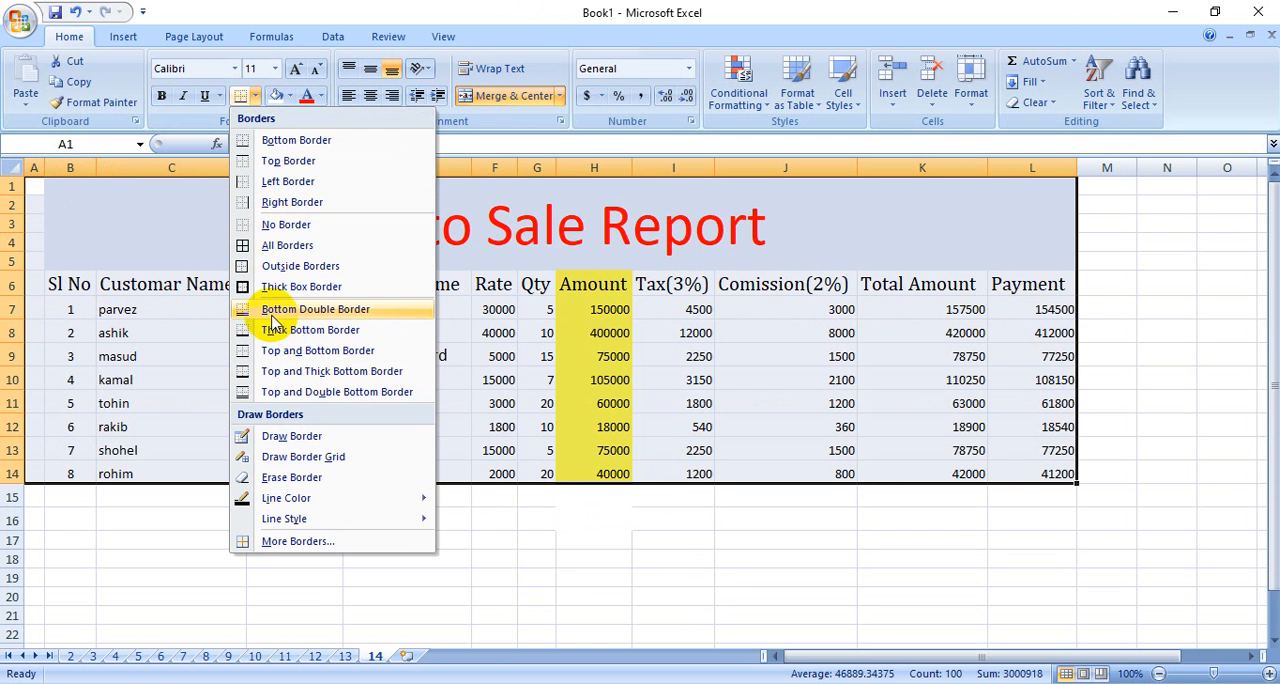
pyautogui.click(288, 245)
pyautogui.click(910, 556)
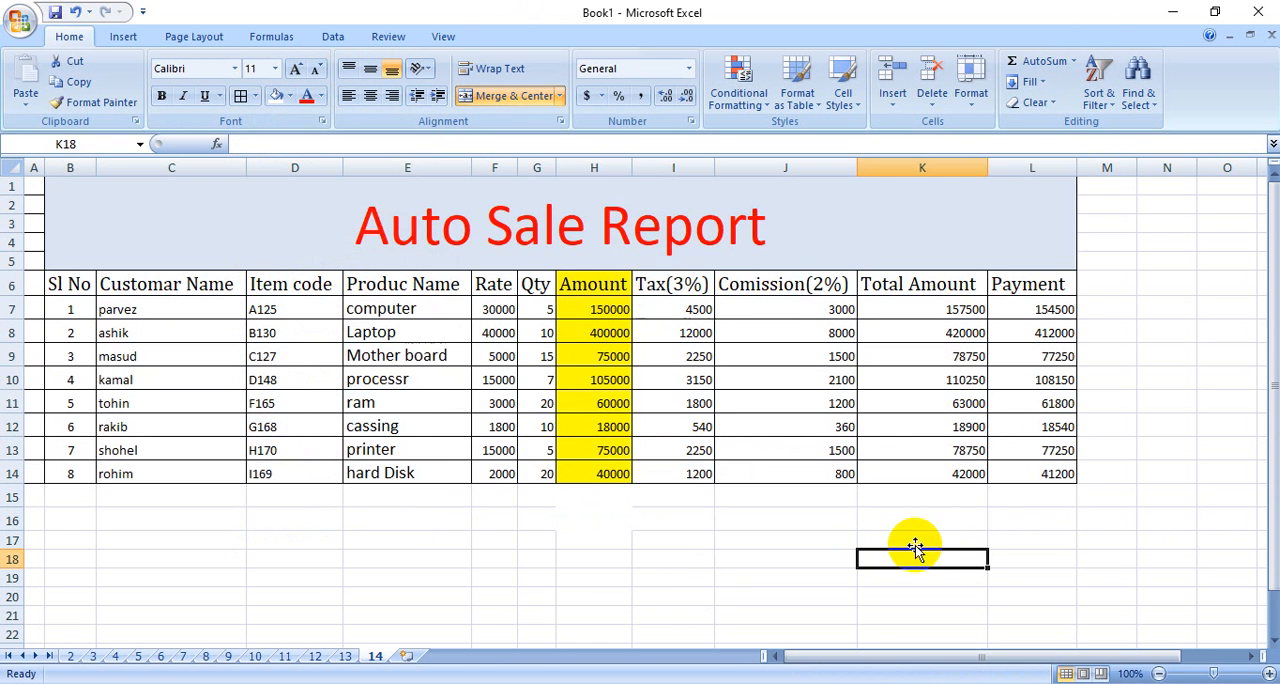
# Increase the font size of the headers and data in B6:L14 to 18.
pyautogui.click(296, 70)
pyautogui.click(296, 70)
pyautogui.moveTo(100, 288); pyautogui.dragTo(1049, 480)
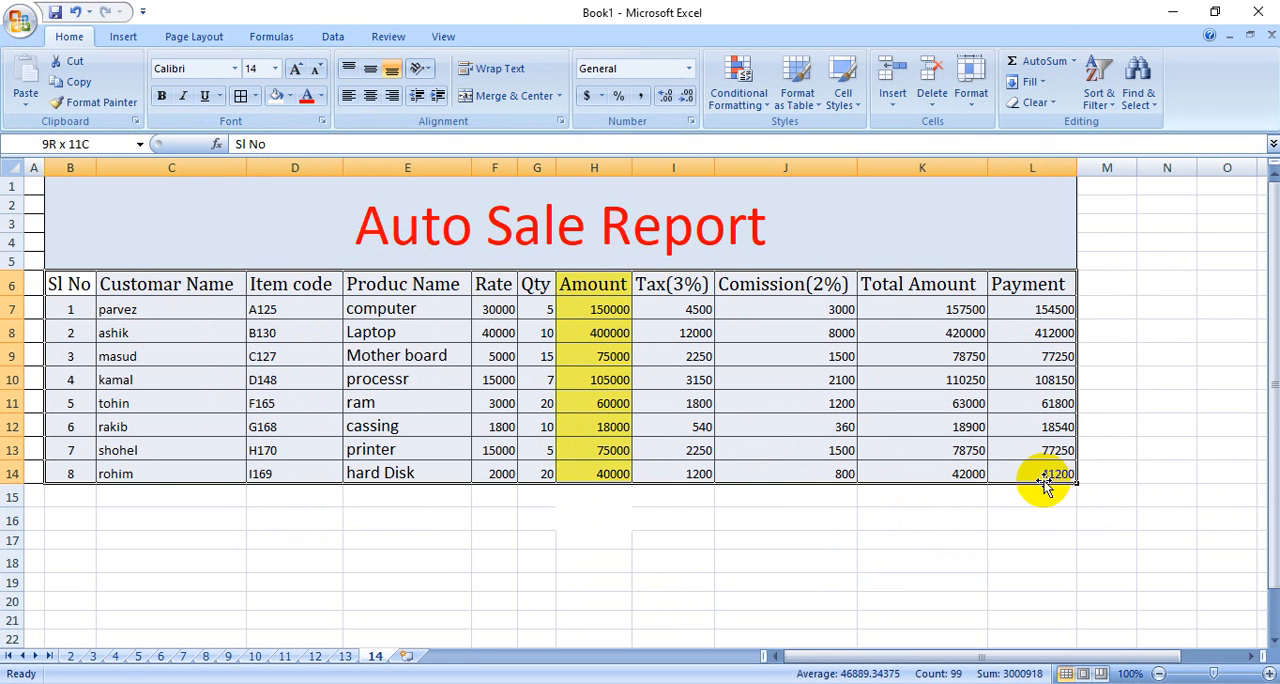
pyautogui.click(296, 70)
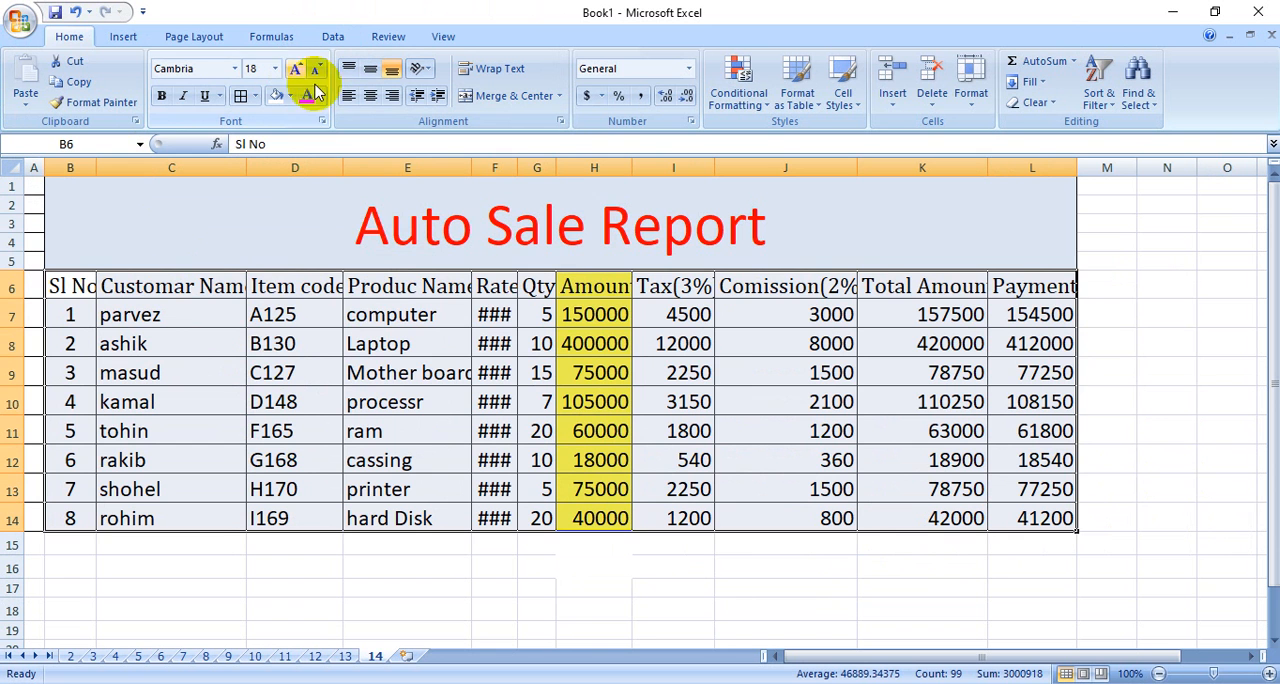
pyautogui.click(665, 609)
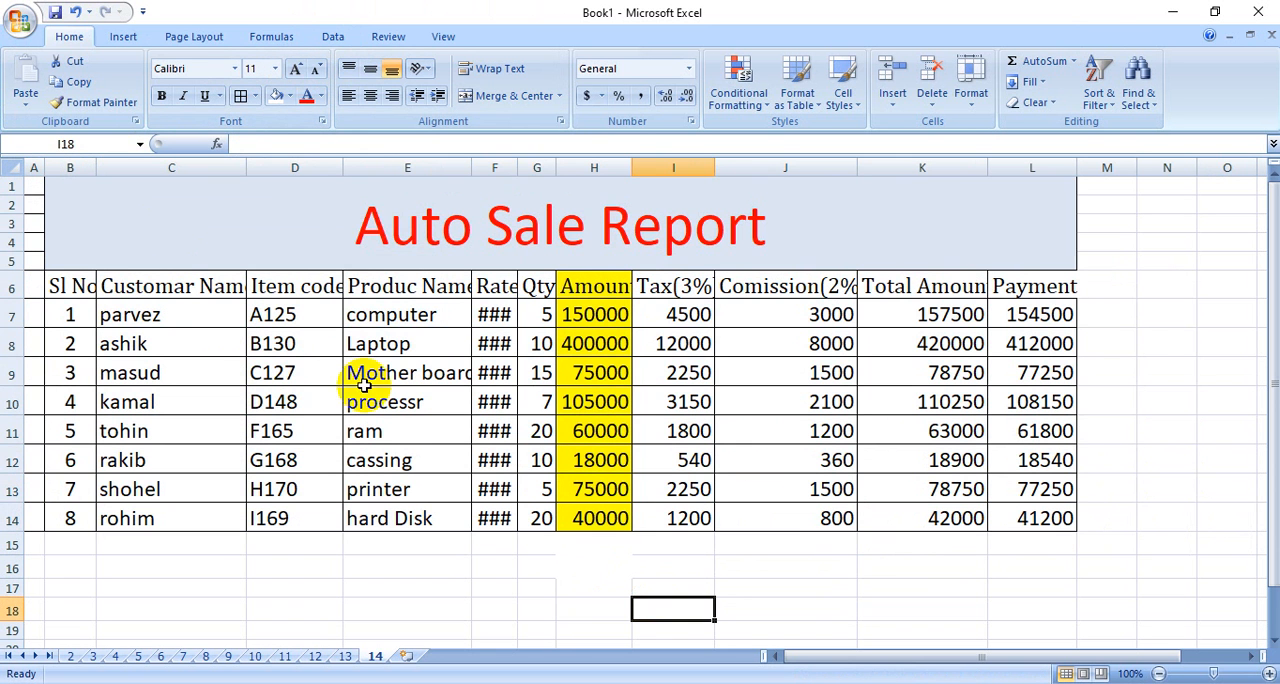
# Widen columns D through L, from Item code to Payment, to fit their enlarged contents.
pyautogui.moveTo(341, 164); pyautogui.dragTo(356, 164)
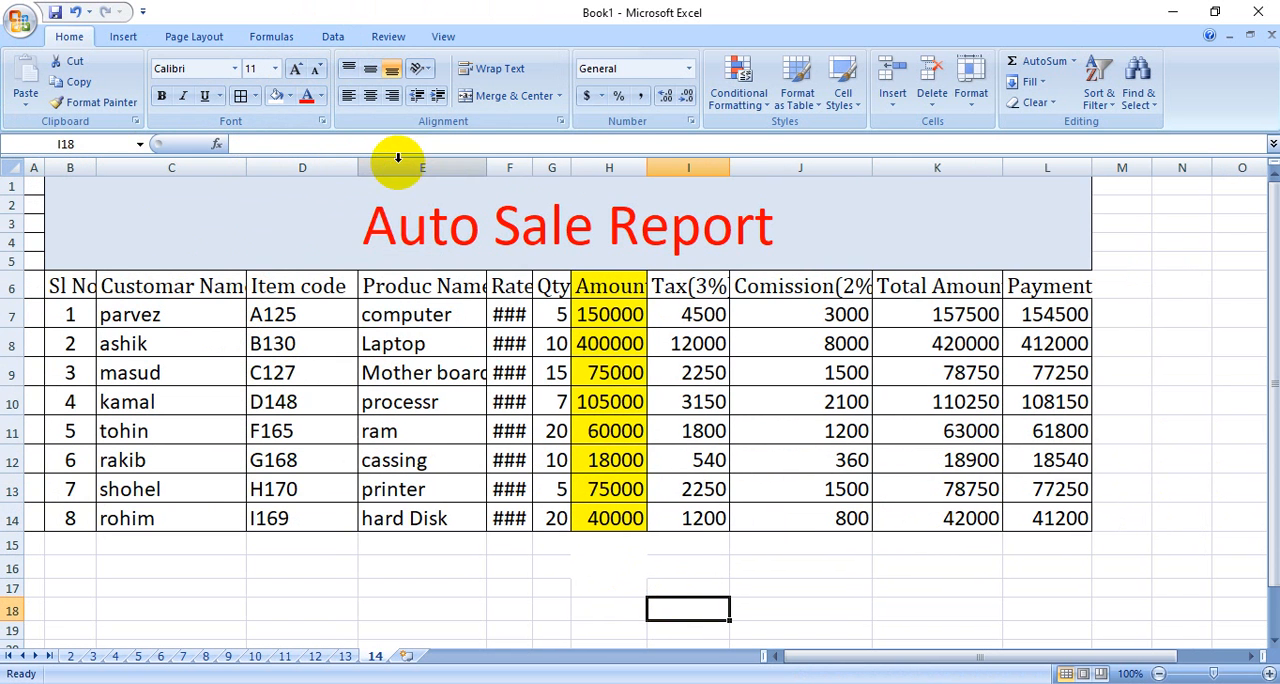
pyautogui.moveTo(491, 166); pyautogui.dragTo(507, 165)
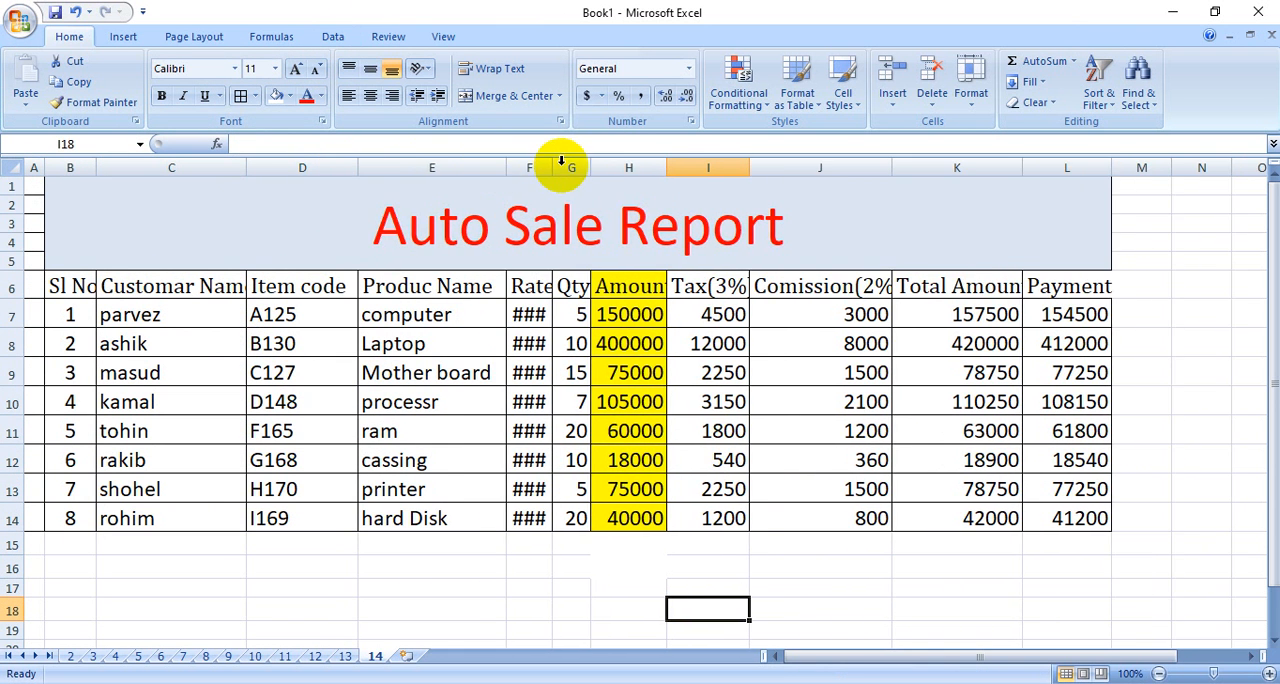
pyautogui.doubleClick(552, 164)
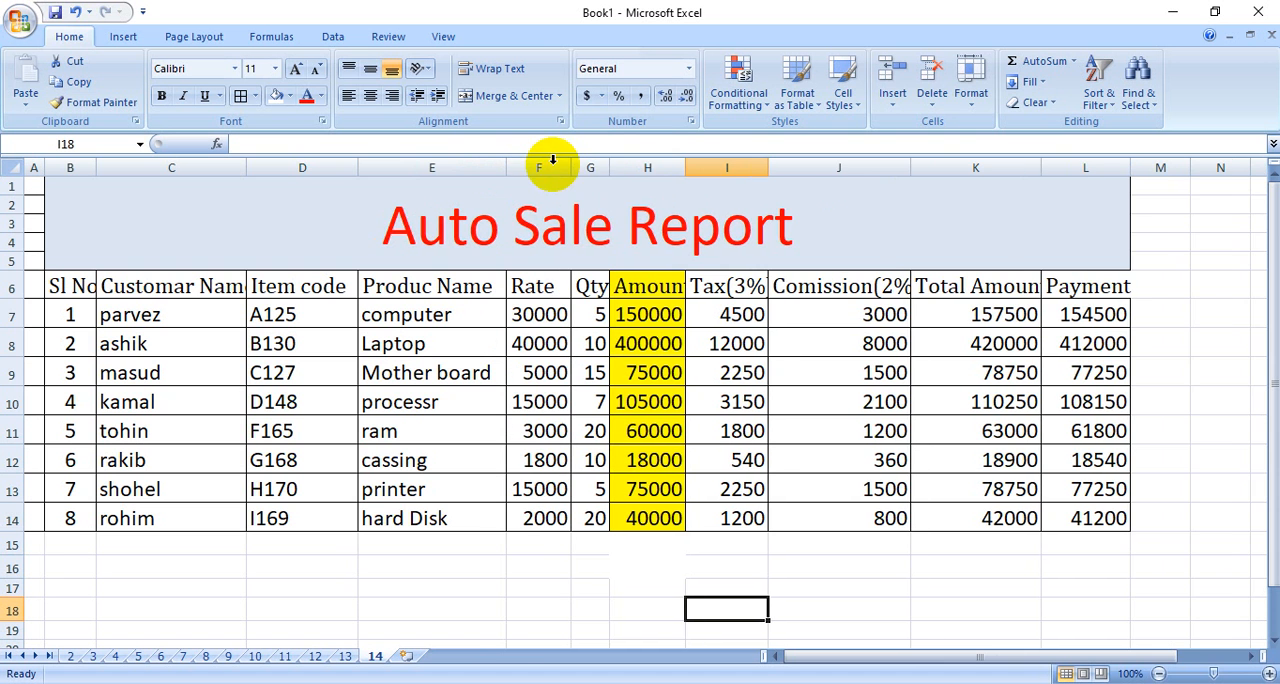
pyautogui.doubleClick(608, 164)
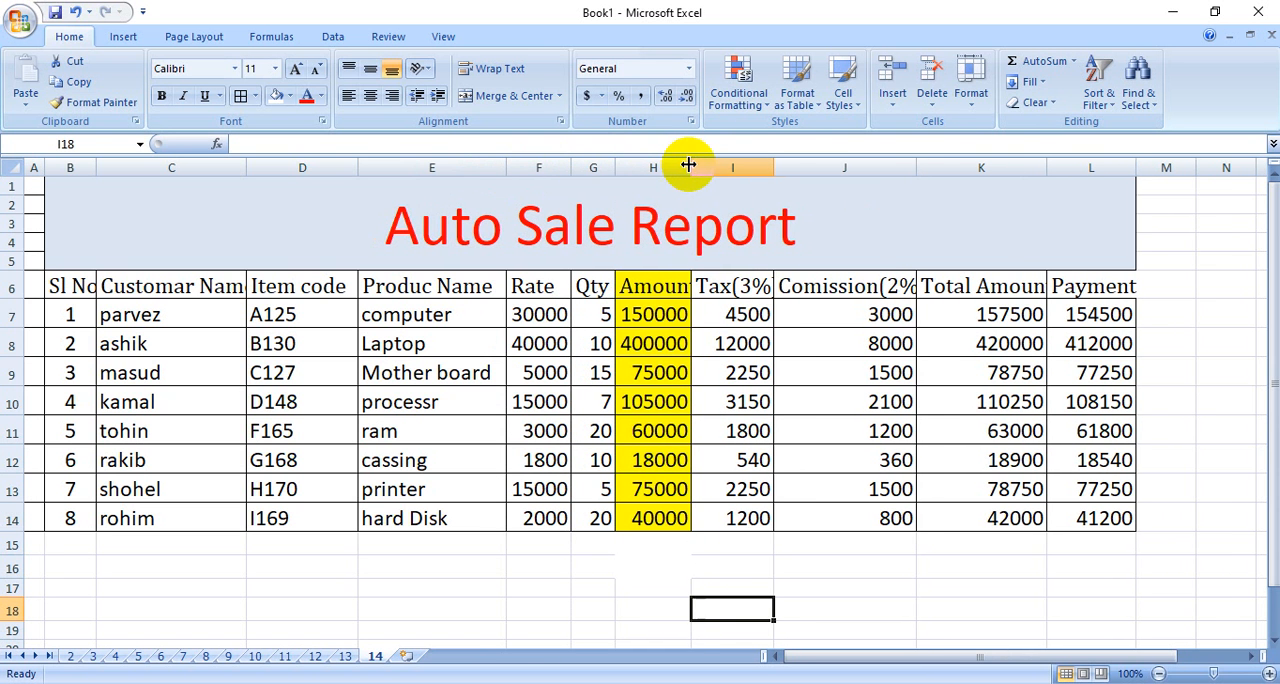
pyautogui.doubleClick(689, 164)
pyautogui.doubleClick(786, 164)
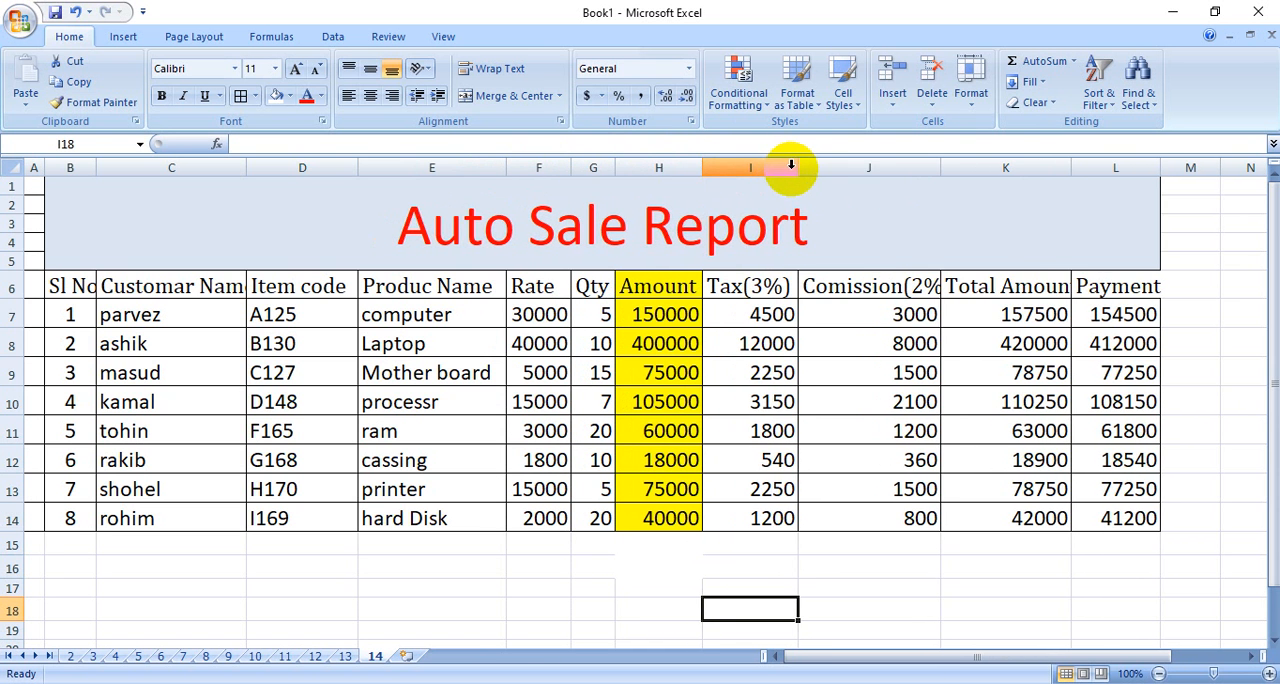
pyautogui.doubleClick(940, 164)
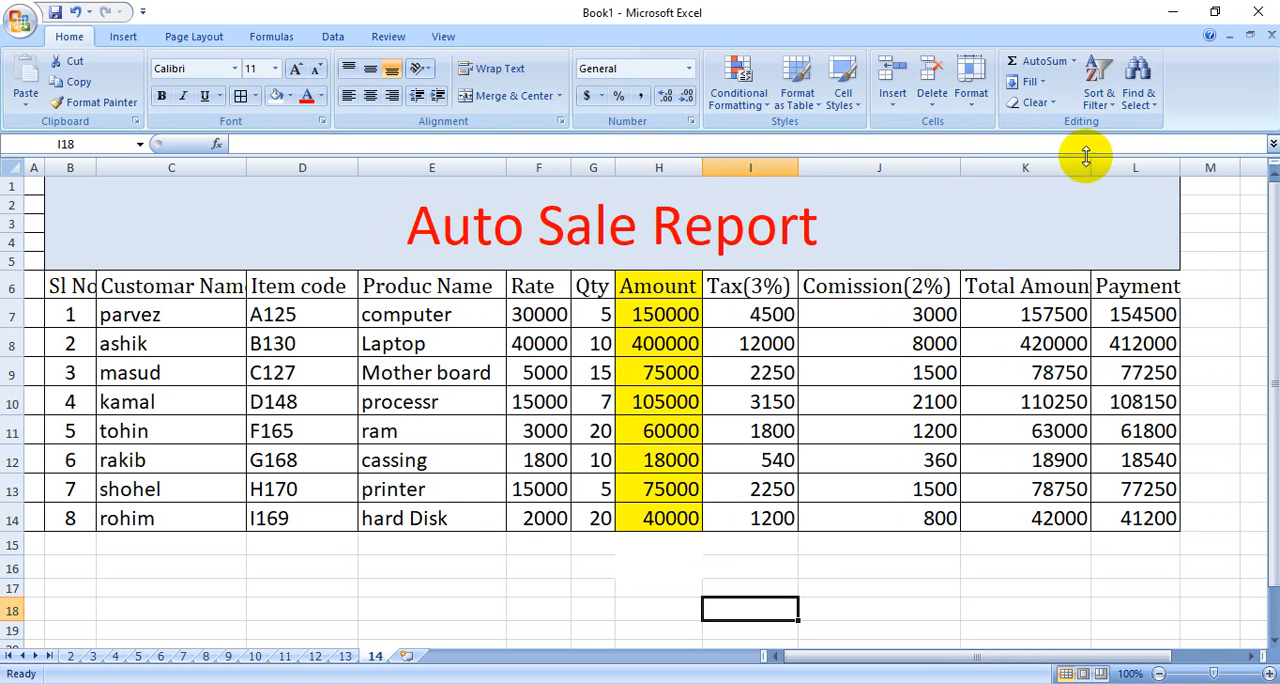
pyautogui.doubleClick(1093, 164)
pyautogui.doubleClick(1201, 164)
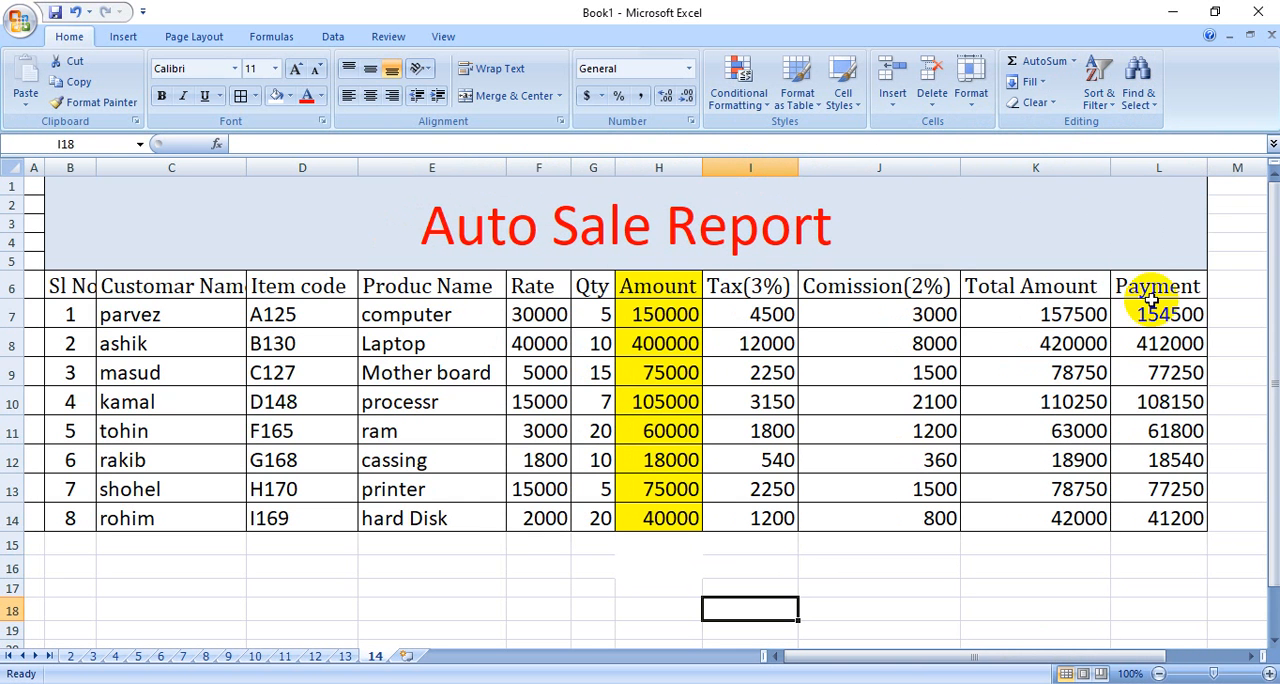
# Fill the Payment column L6:L14 with purple and the Tax(3%) column I6:I14 with light blue.
pyautogui.moveTo(1152, 292); pyautogui.dragTo(1188, 514)
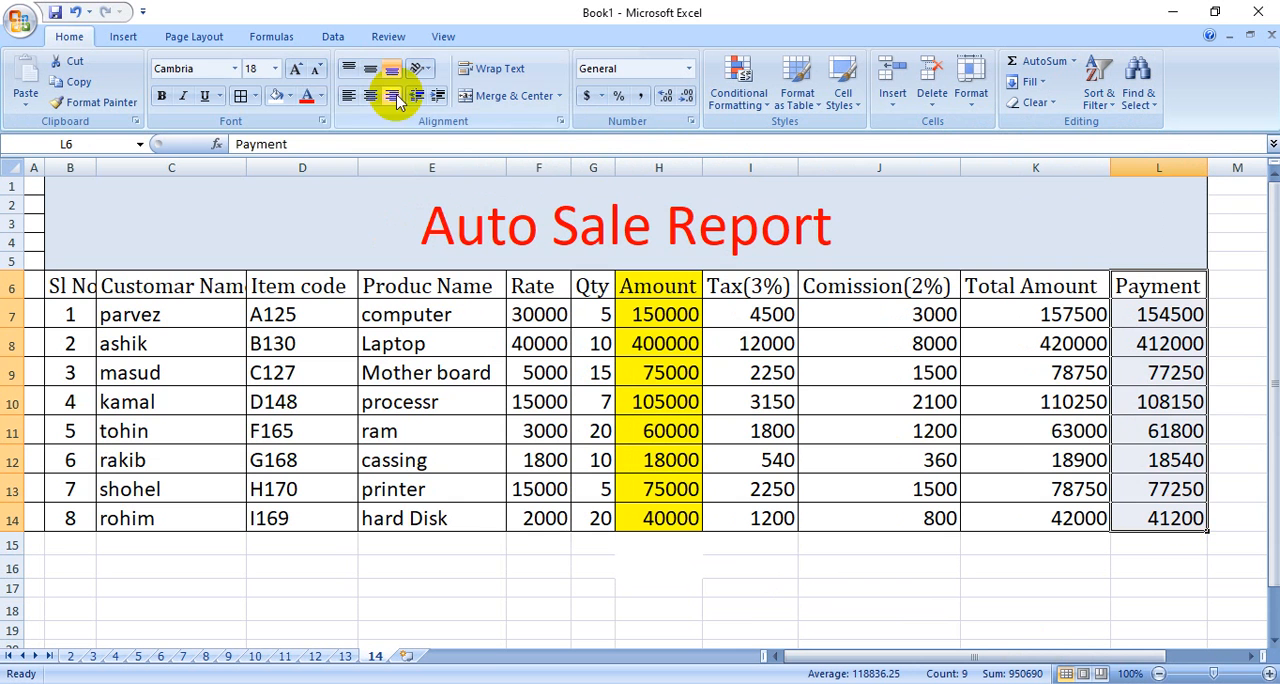
pyautogui.click(290, 96)
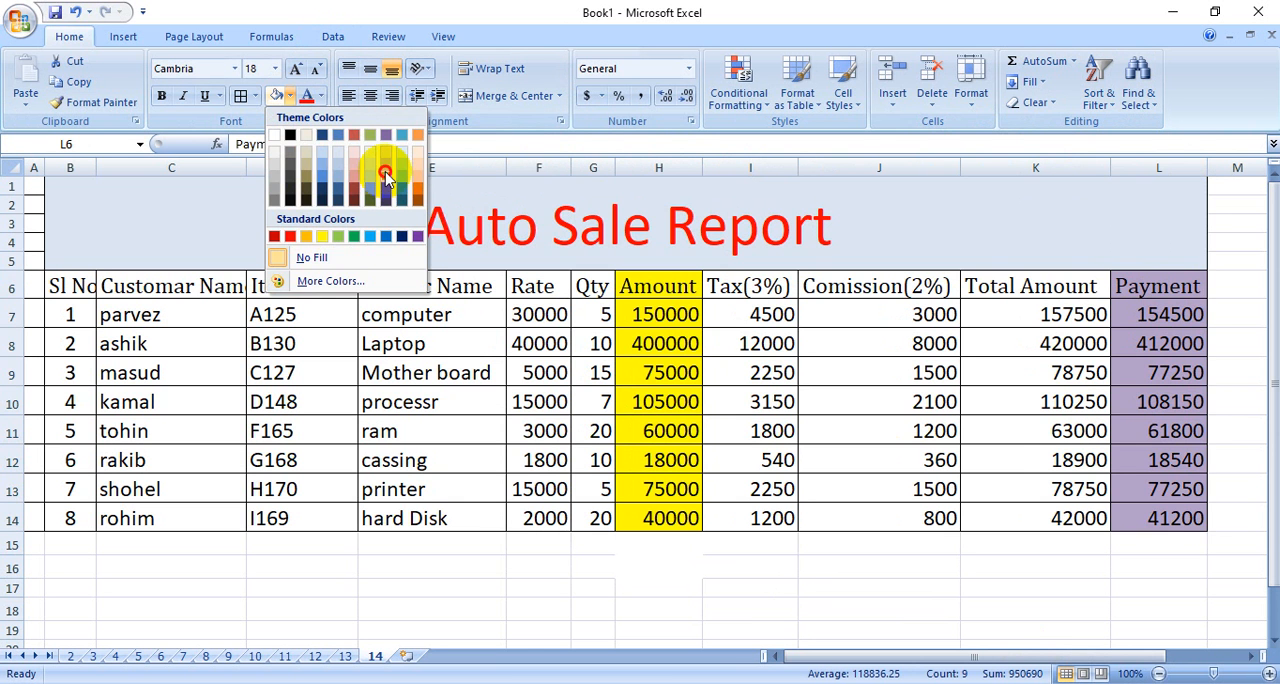
pyautogui.click(386, 175)
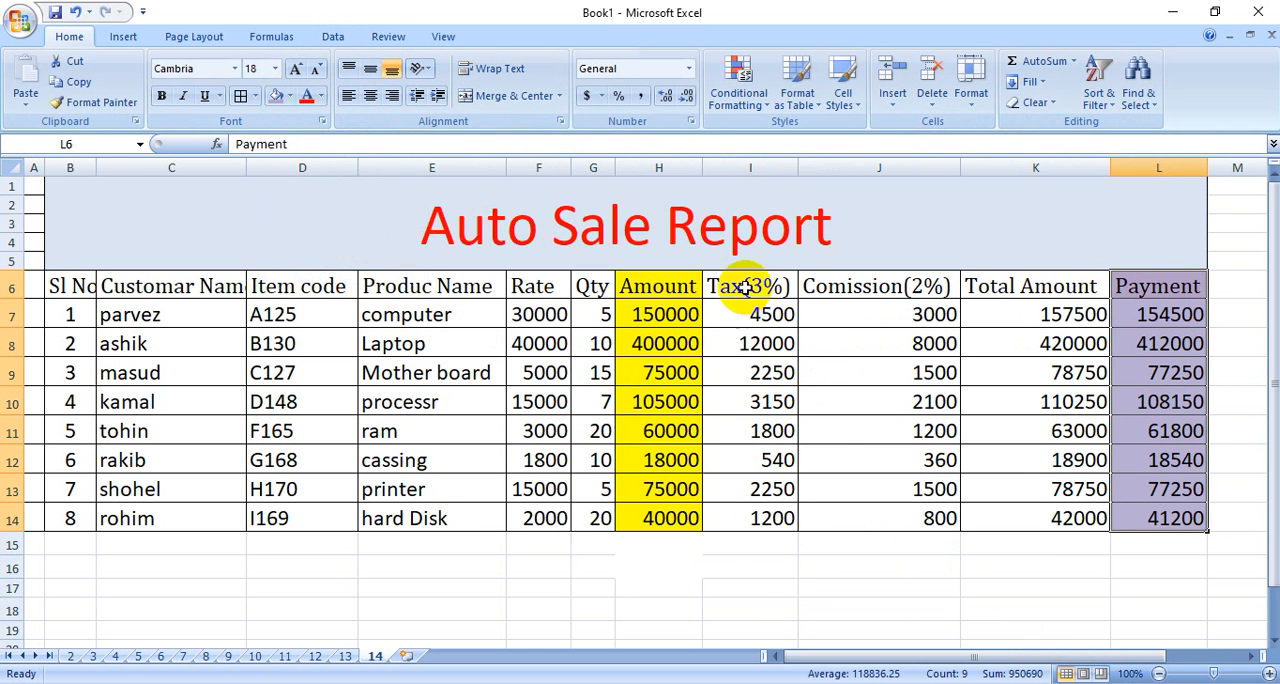
pyautogui.moveTo(745, 288); pyautogui.dragTo(750, 518)
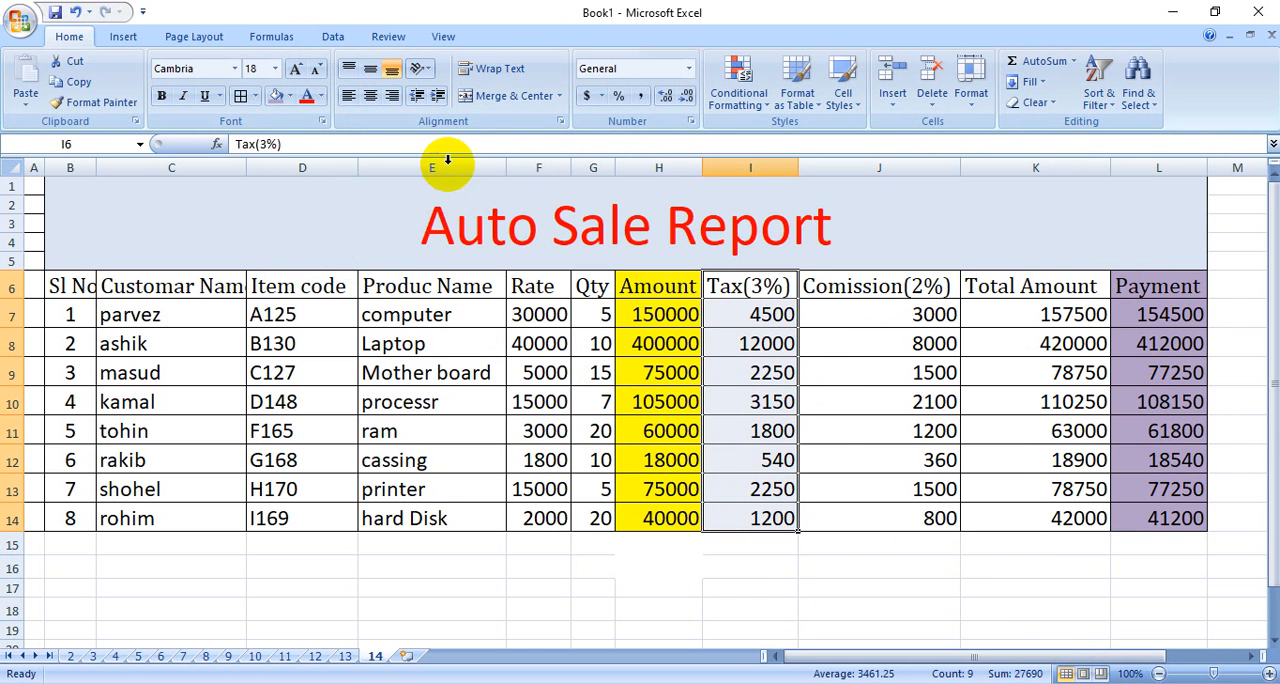
pyautogui.click(292, 96)
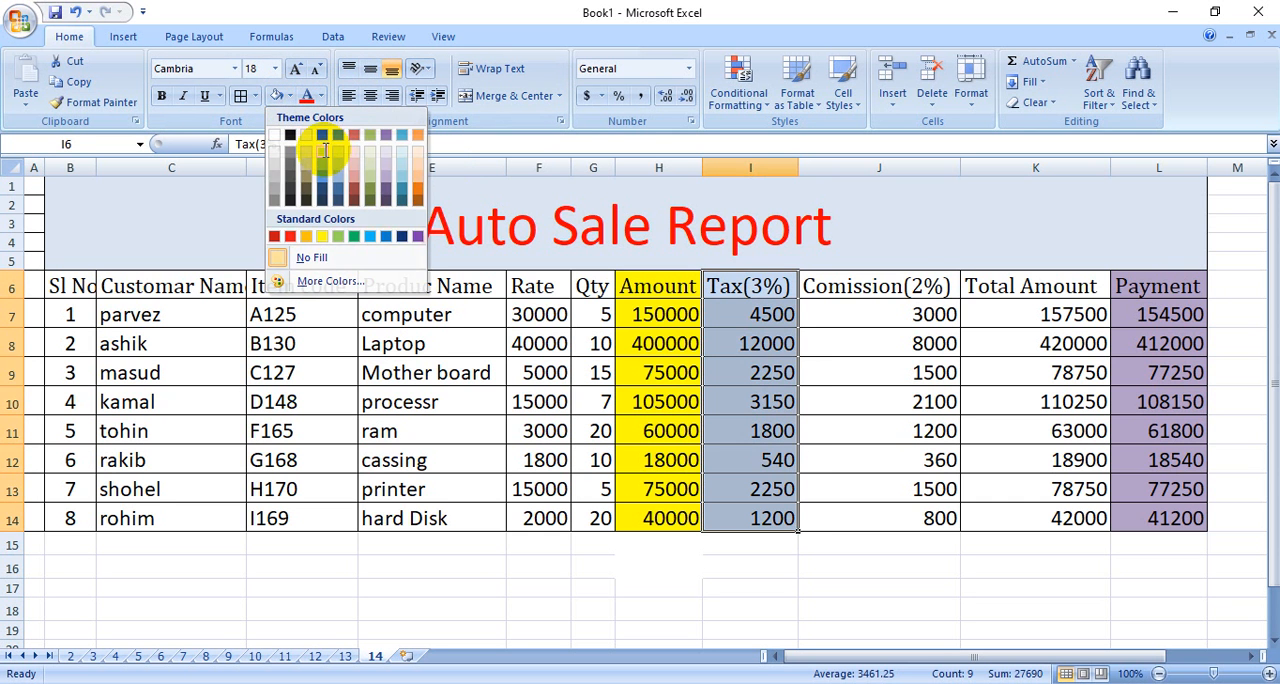
pyautogui.click(324, 150)
# Fill the Comission(2%) column from its header to the last product, J6:J14, with light green.
pyautogui.moveTo(890, 286); pyautogui.dragTo(856, 545)
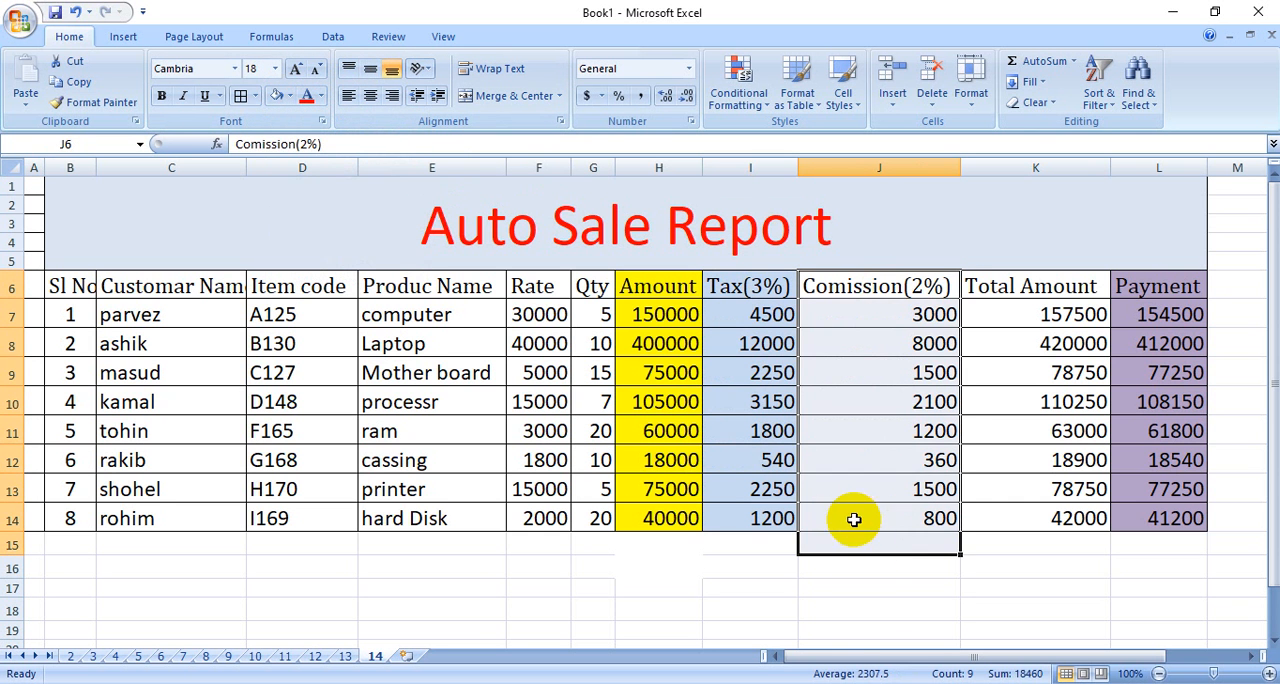
pyautogui.click(874, 603)
pyautogui.moveTo(881, 291); pyautogui.dragTo(880, 514)
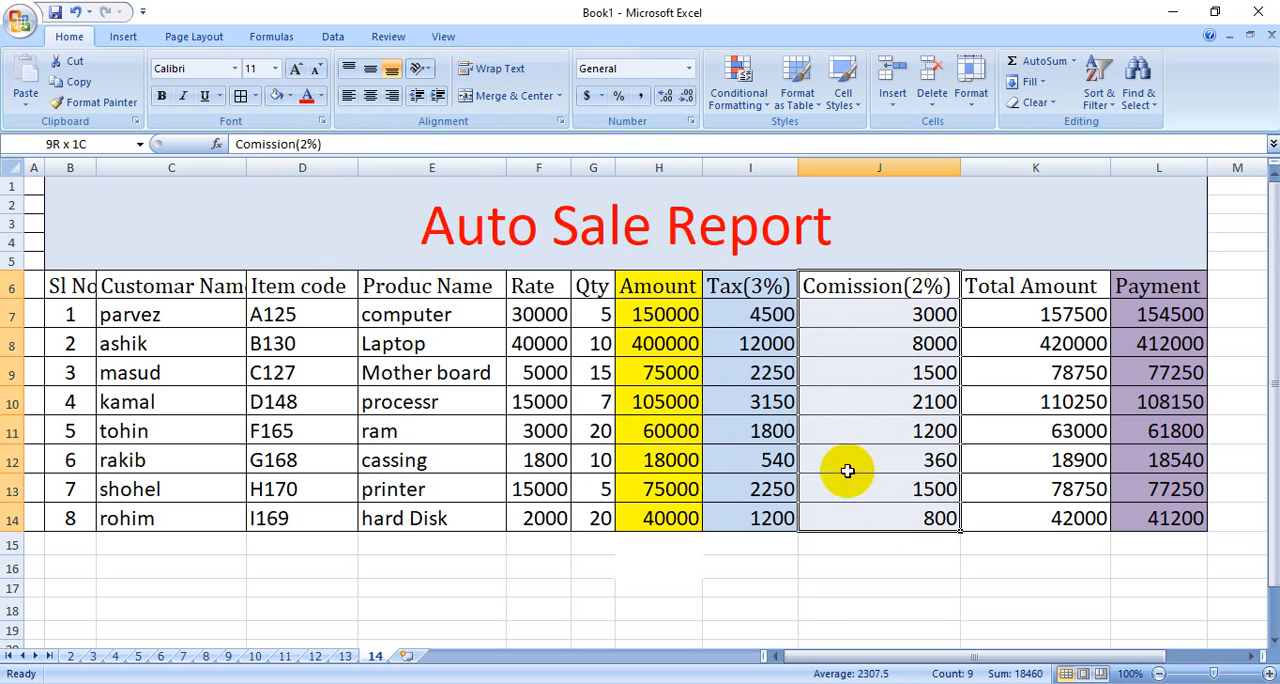
pyautogui.click(290, 96)
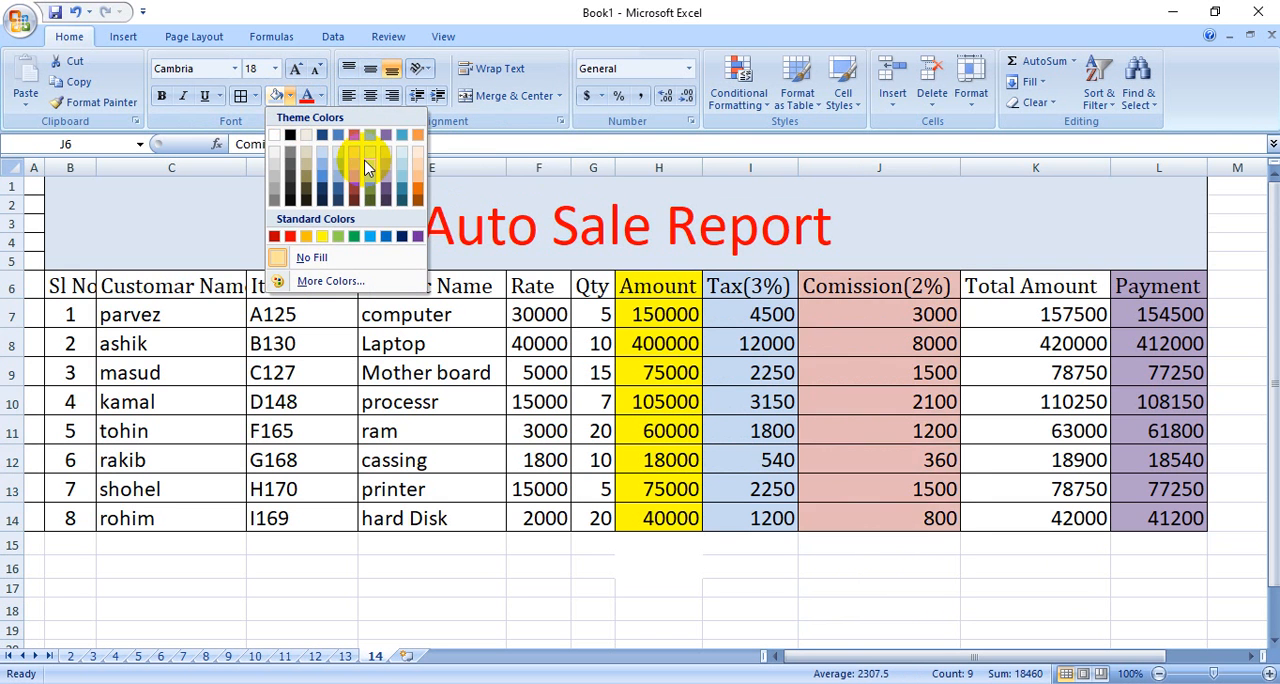
pyautogui.click(370, 166)
# Fill the Total Amount column K6:K14 with Aqua, Accent 5, Lighter 60%.
pyautogui.moveTo(1031, 286); pyautogui.dragTo(1063, 518)
pyautogui.click(291, 96)
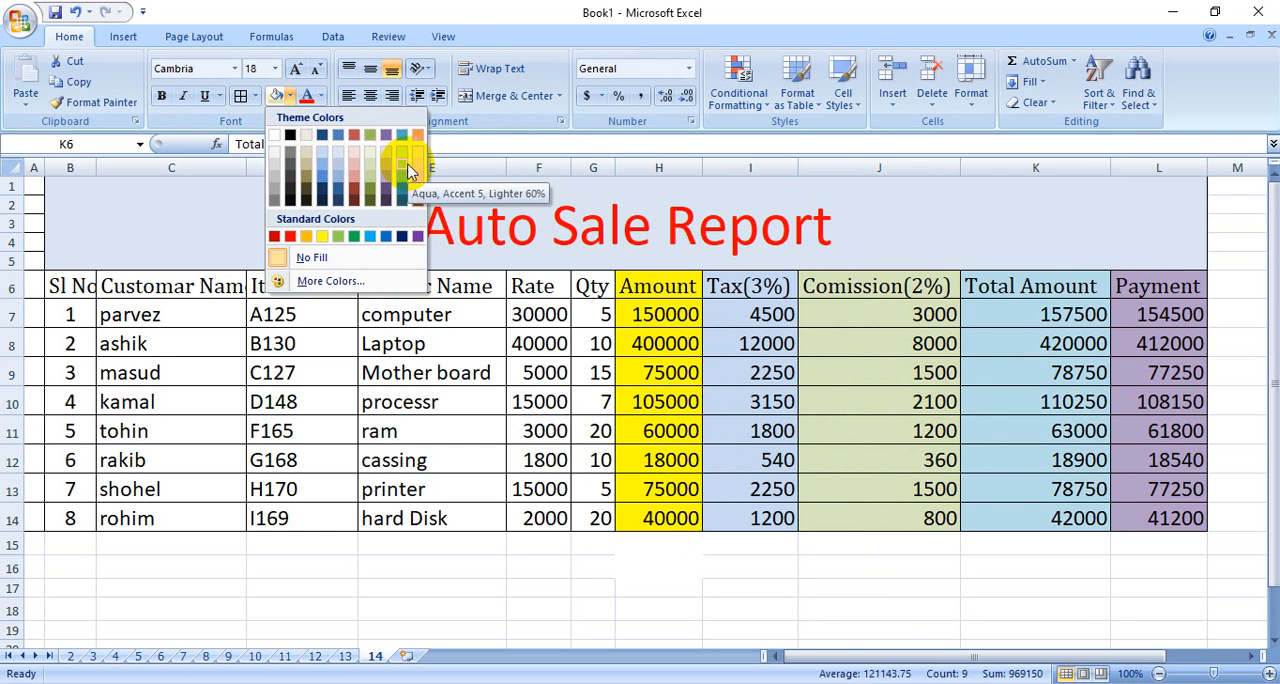
pyautogui.click(408, 172)
pyautogui.click(995, 607)
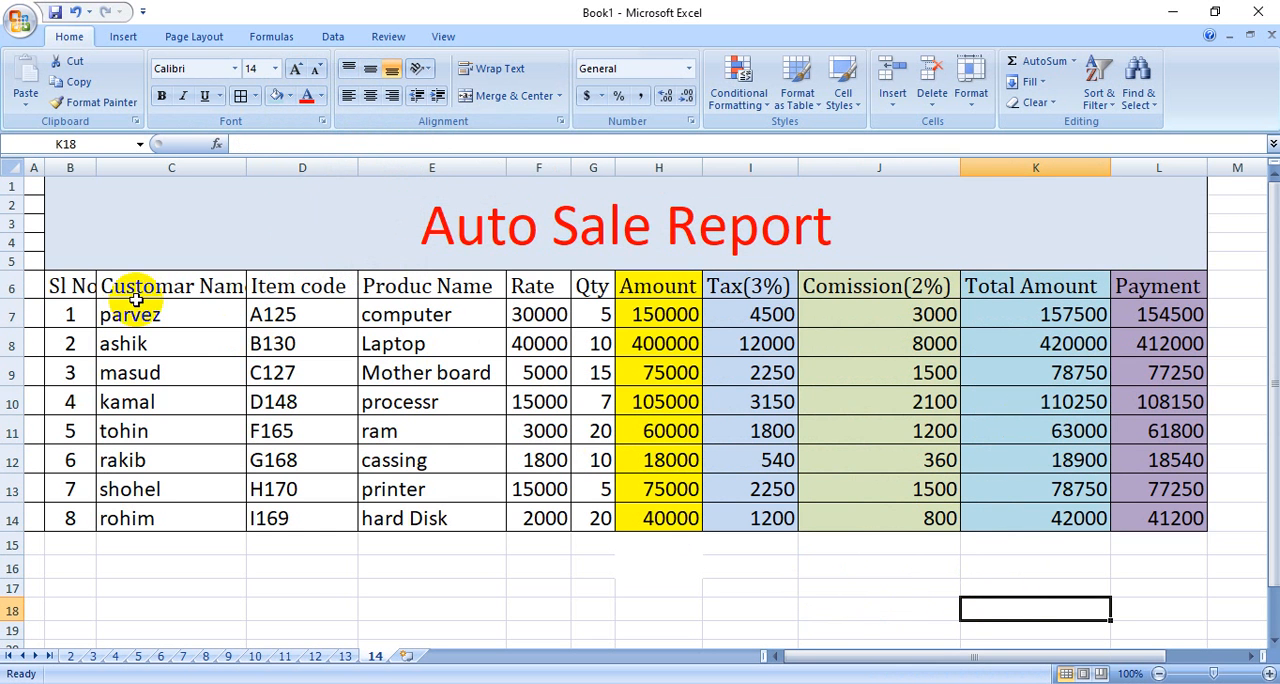